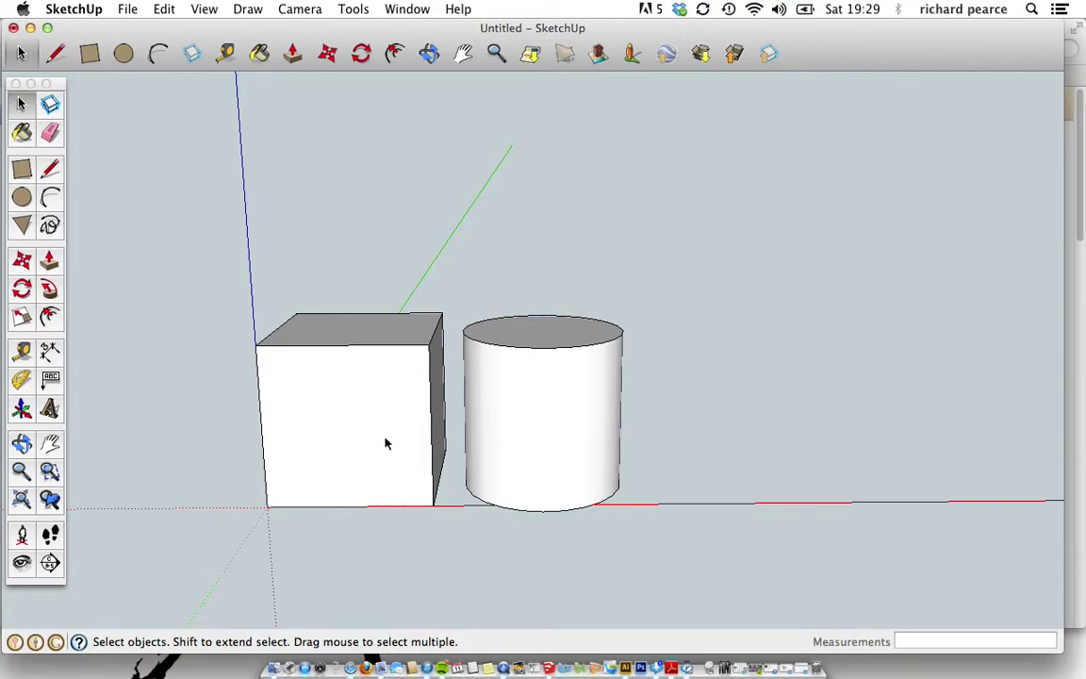
Step: Try moving the ungrouped box's upper front corner and its top face separately, undoing the distortion
scroll(363, 445, "up", 5)
scroll(350, 440, "down", 2)
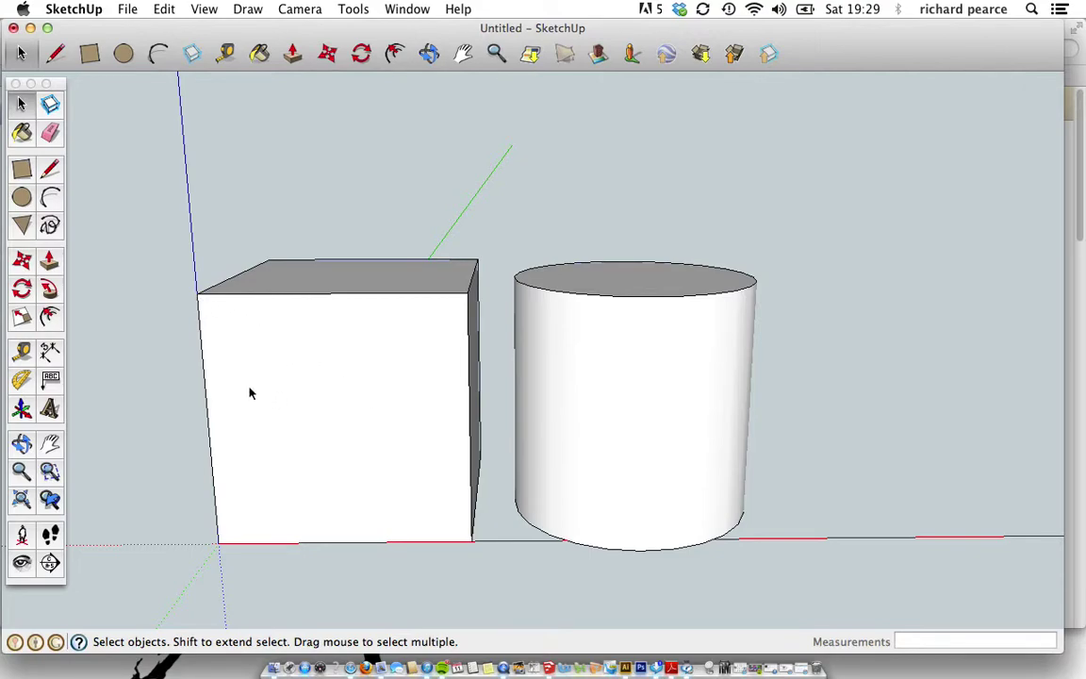
left_click(23, 262)
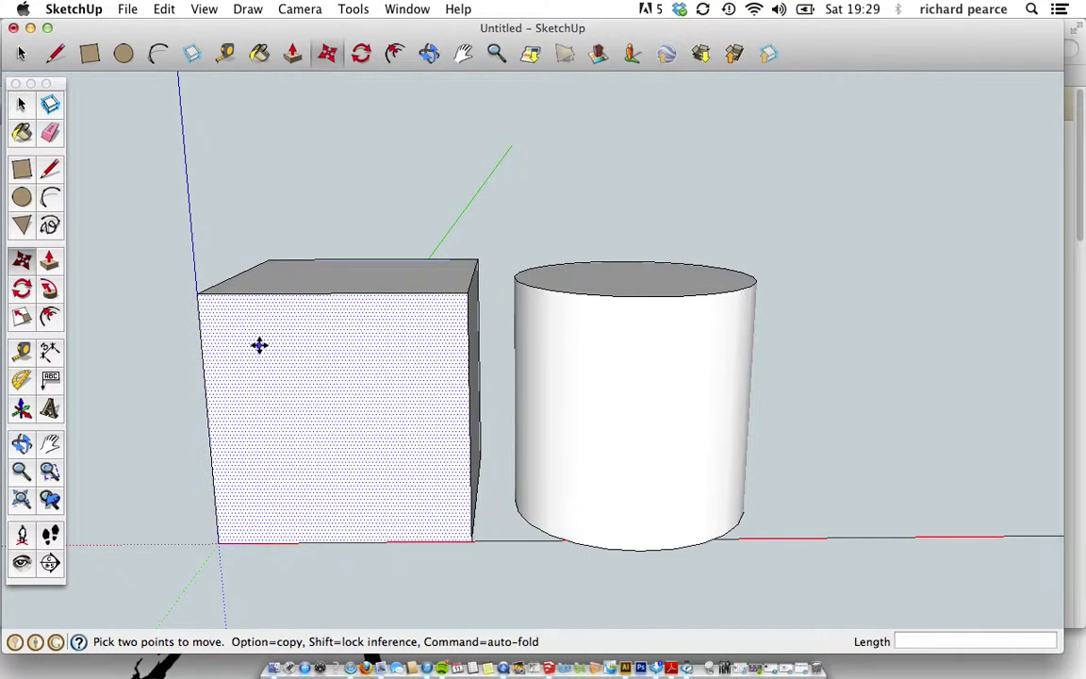
left_click(195, 296)
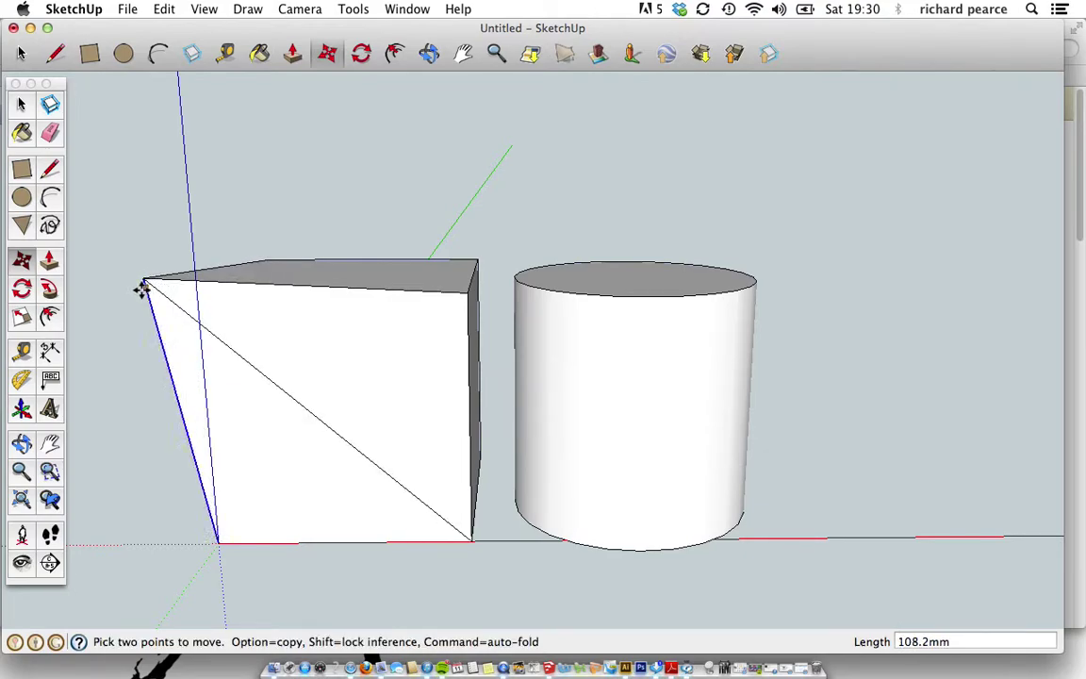
key("Escape")
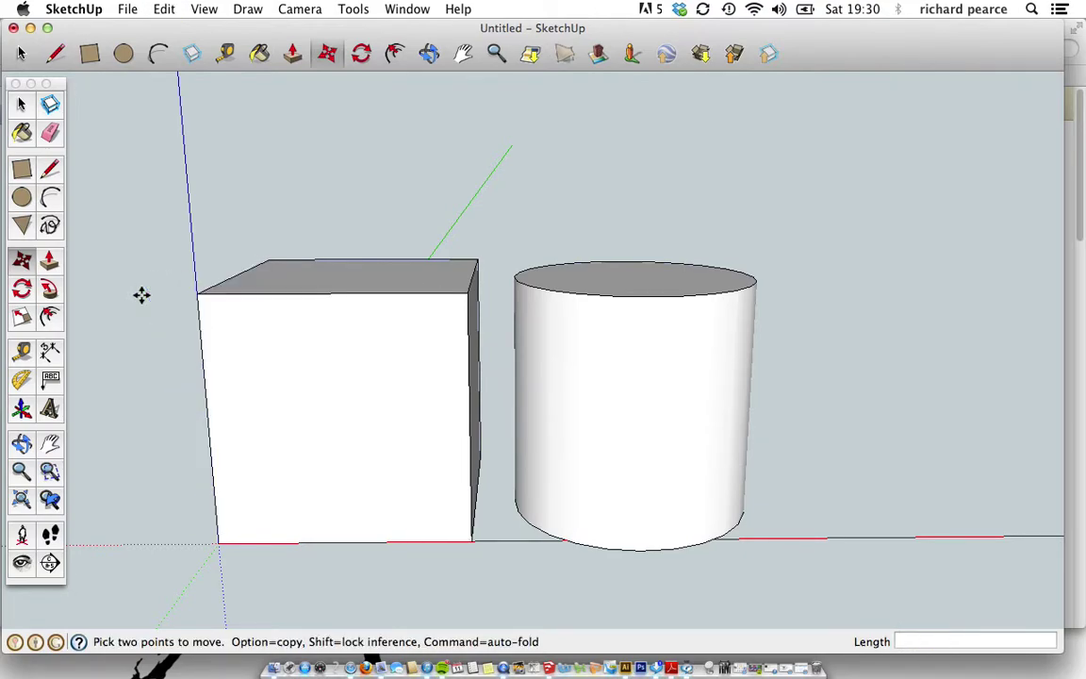
left_click(365, 276)
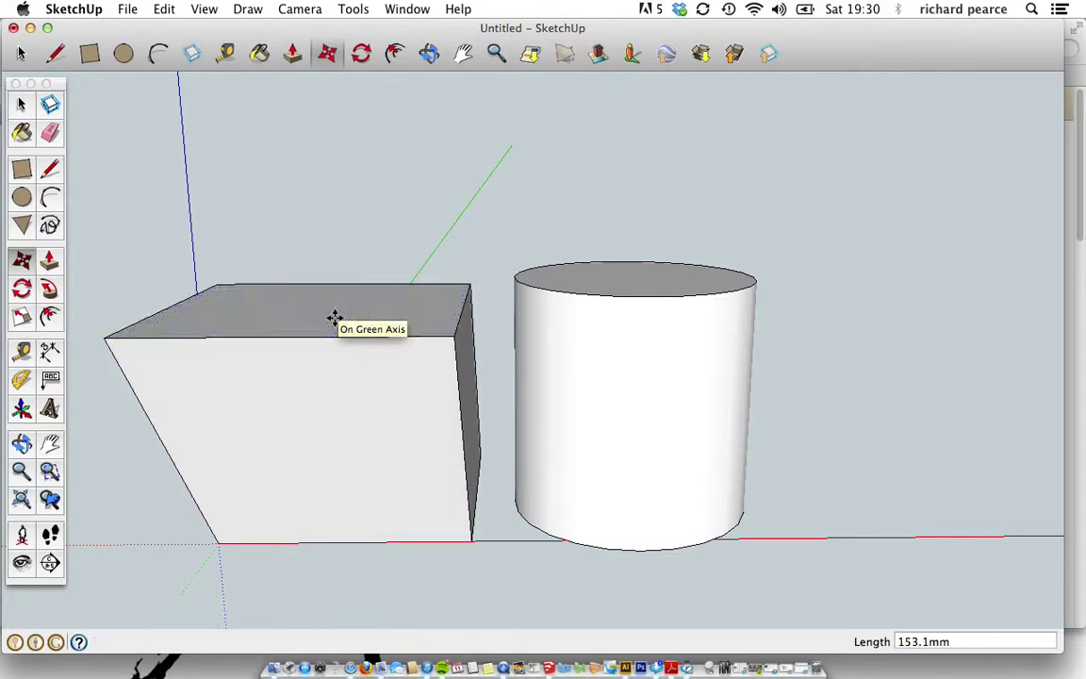
key("super+z")
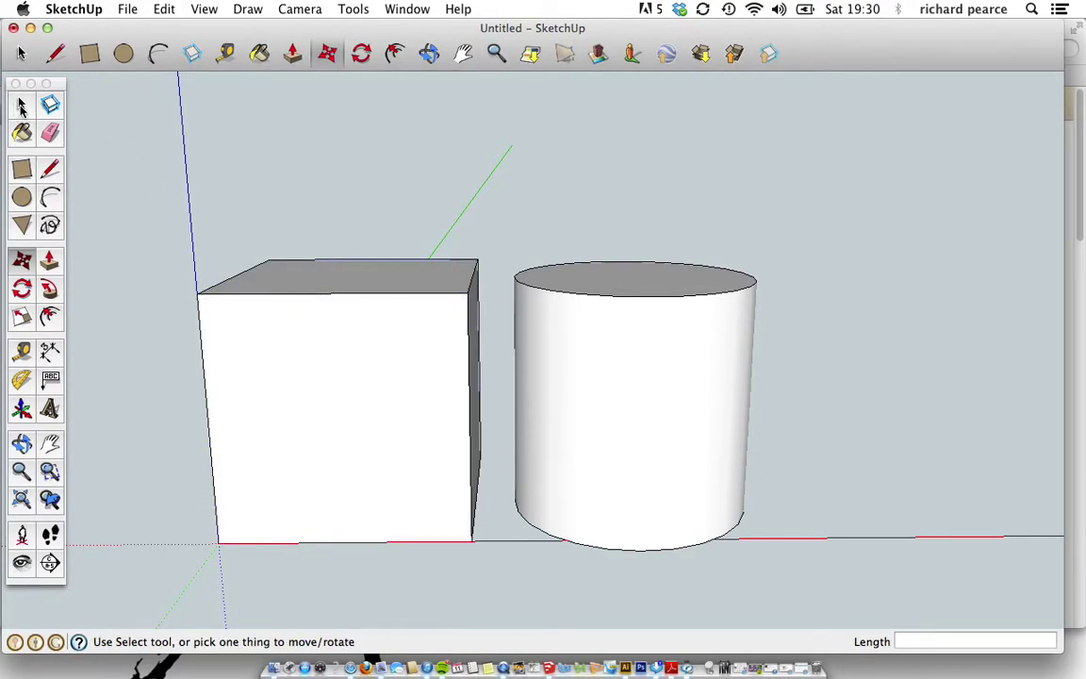
Step: Select all of the box's connected geometry and move it onto the cylinder's top face
left_click(21, 107)
triple_click(372, 416)
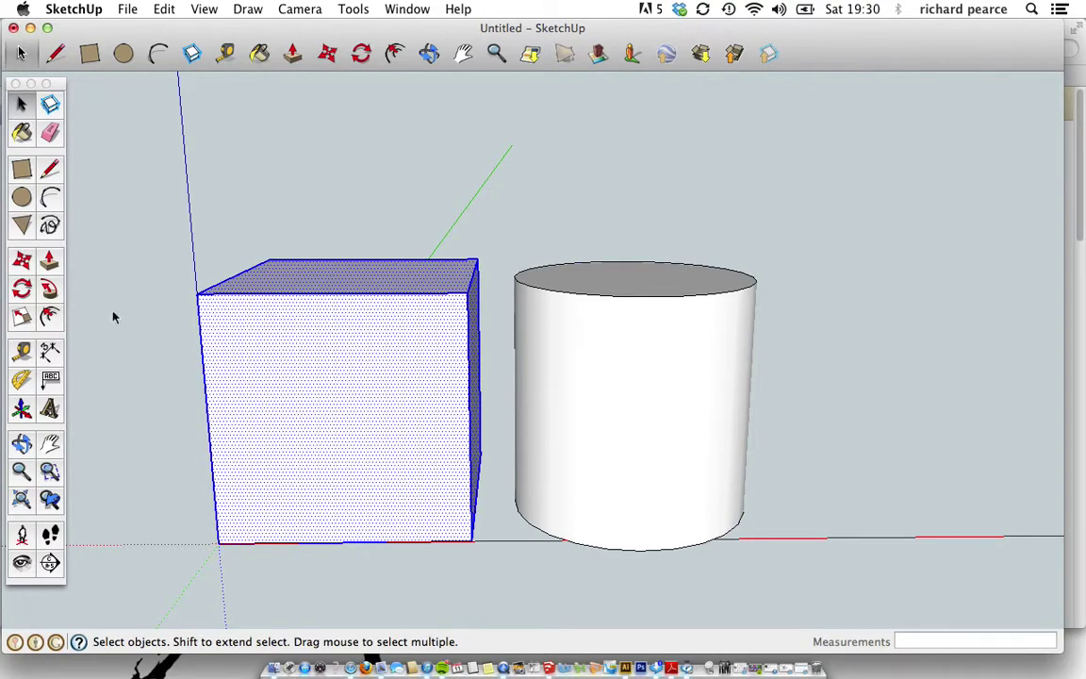
left_click(22, 260)
left_click(353, 508)
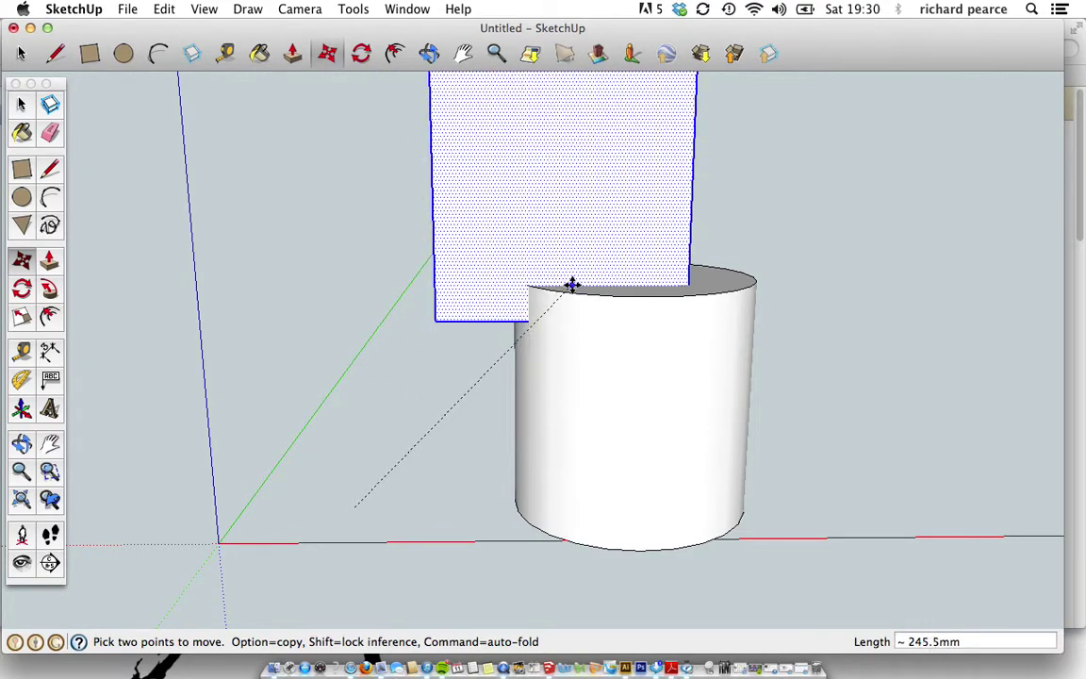
left_click(660, 292)
middle_click_drag(518, 585, 553, 352)
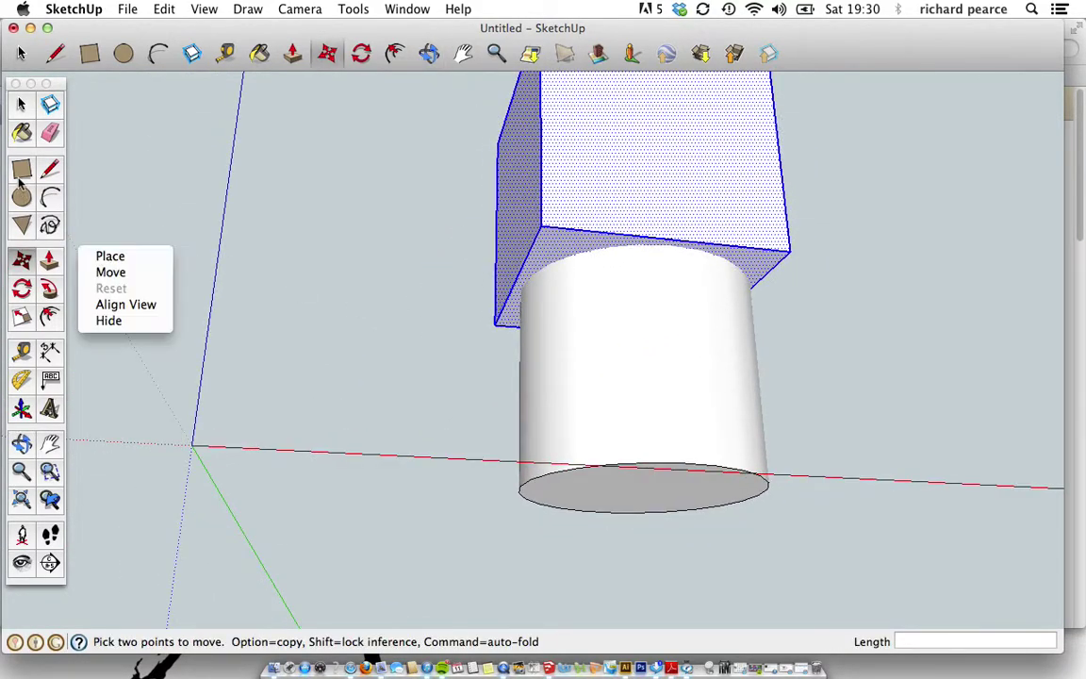
Step: Select the whole box and move it about 61.6 mm so its lower front corner lands on the cylinder's top rim
left_click(21, 104)
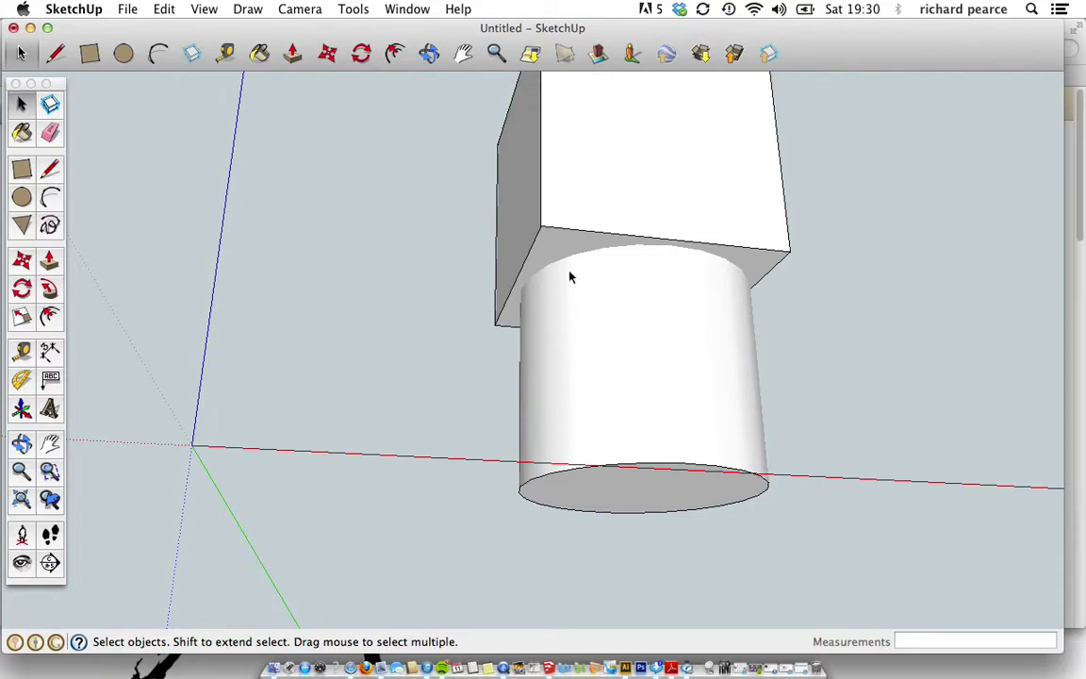
triple_click(660, 222)
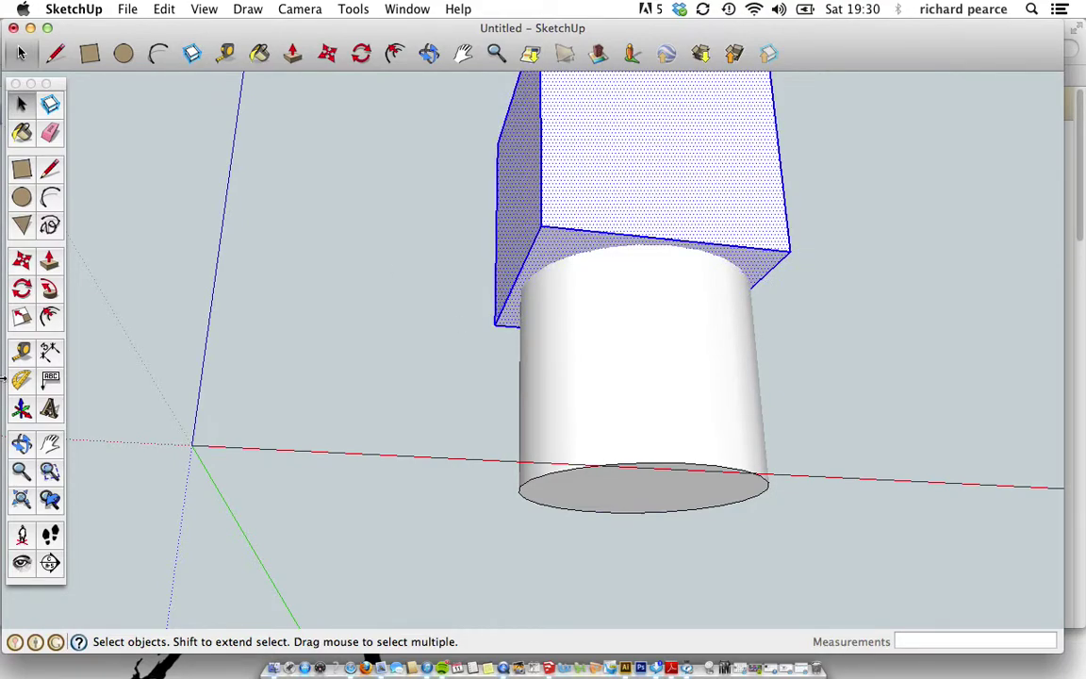
left_click(22, 259)
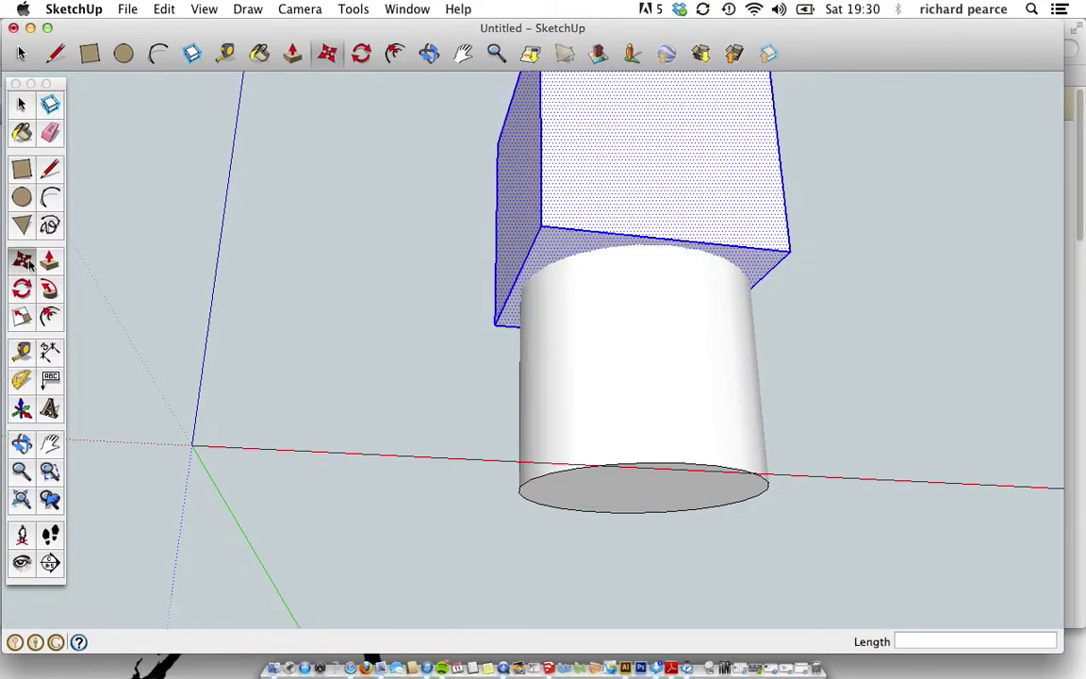
left_click(540, 227)
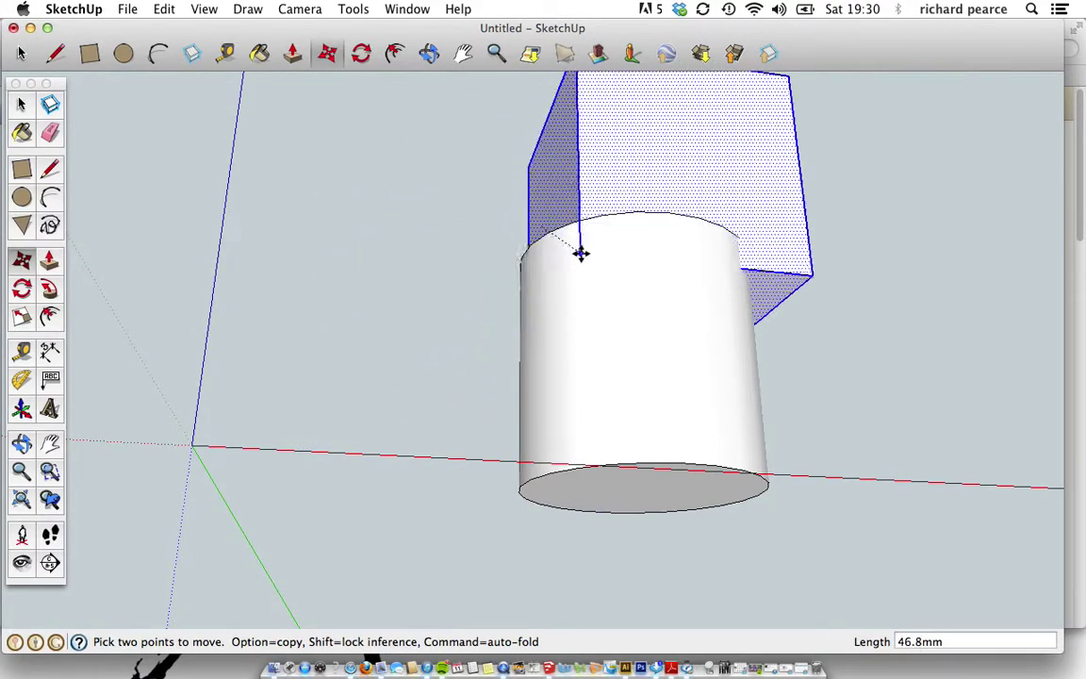
left_click(573, 221)
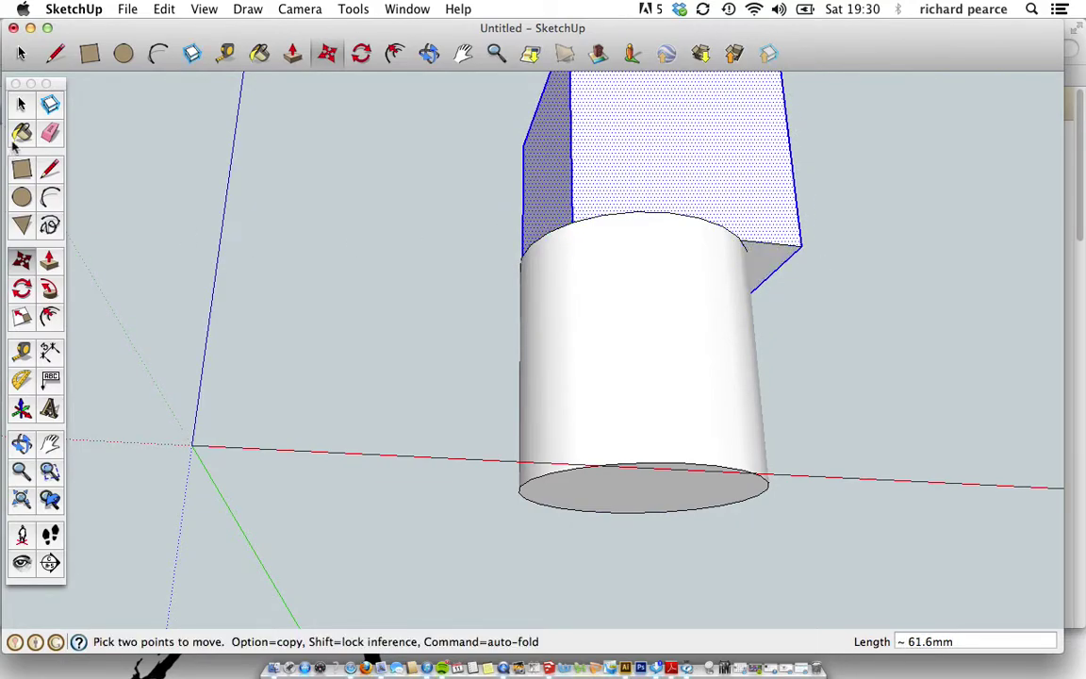
Step: Select all geometry connected to the cylinder to examine whether it has merged with the box
left_click(24, 105)
triple_click(685, 276)
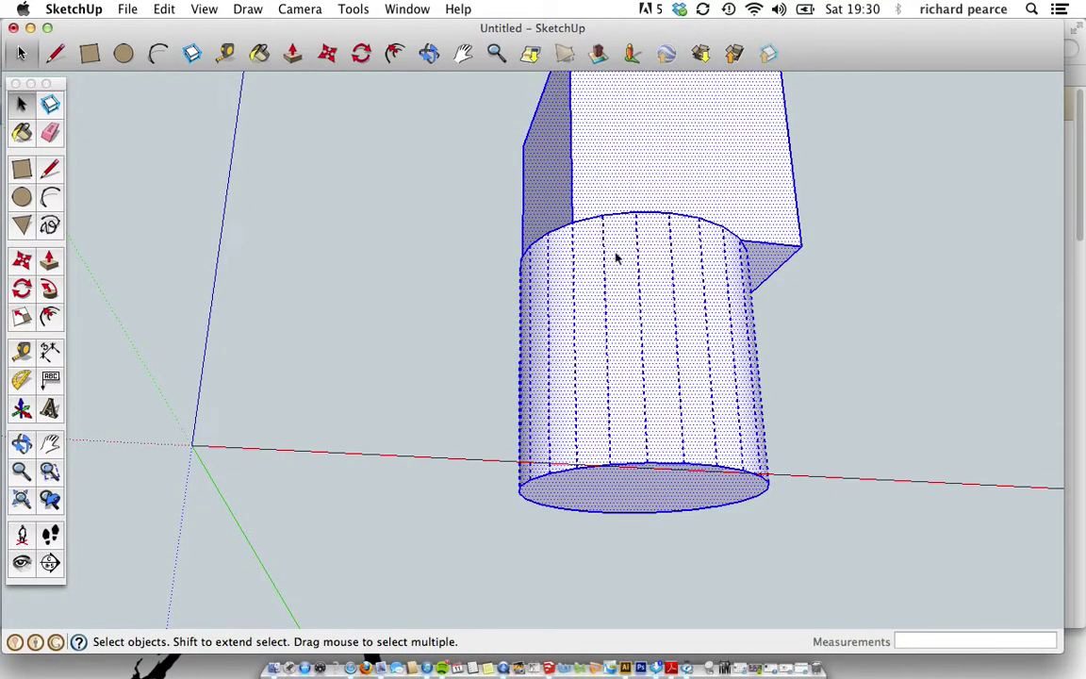
scroll(643, 345, "down", 3)
middle_click_drag(713, 276, 420, 482)
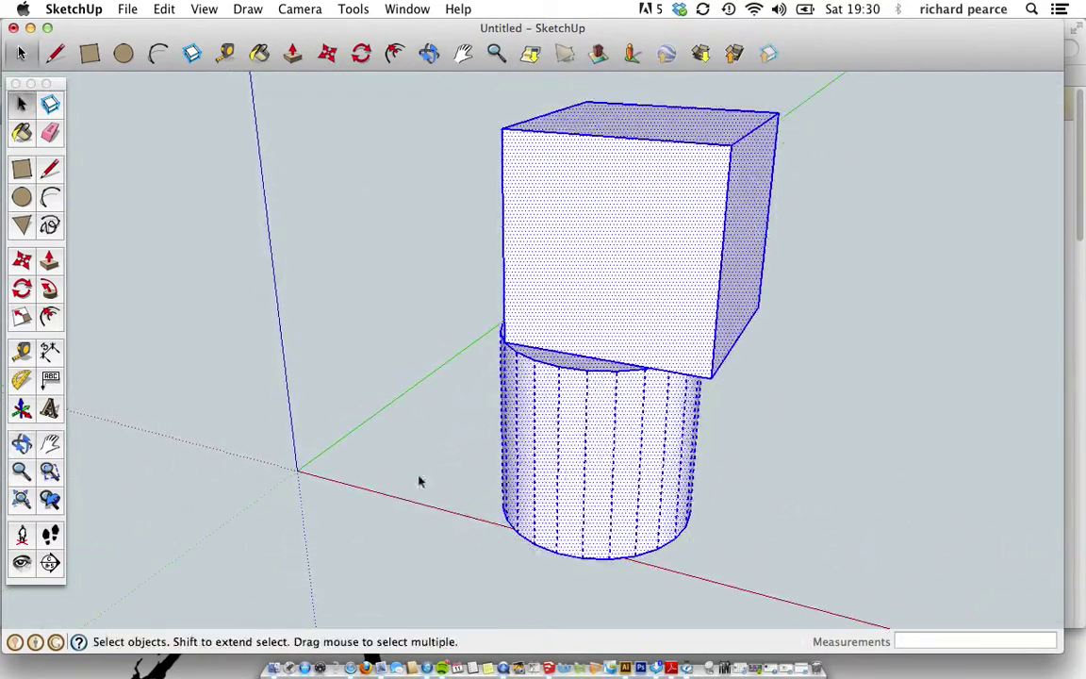
Step: Try moving the corner shared by the box and the cylinder's rim outward about 56.3 mm, and undo the move
left_click(48, 264)
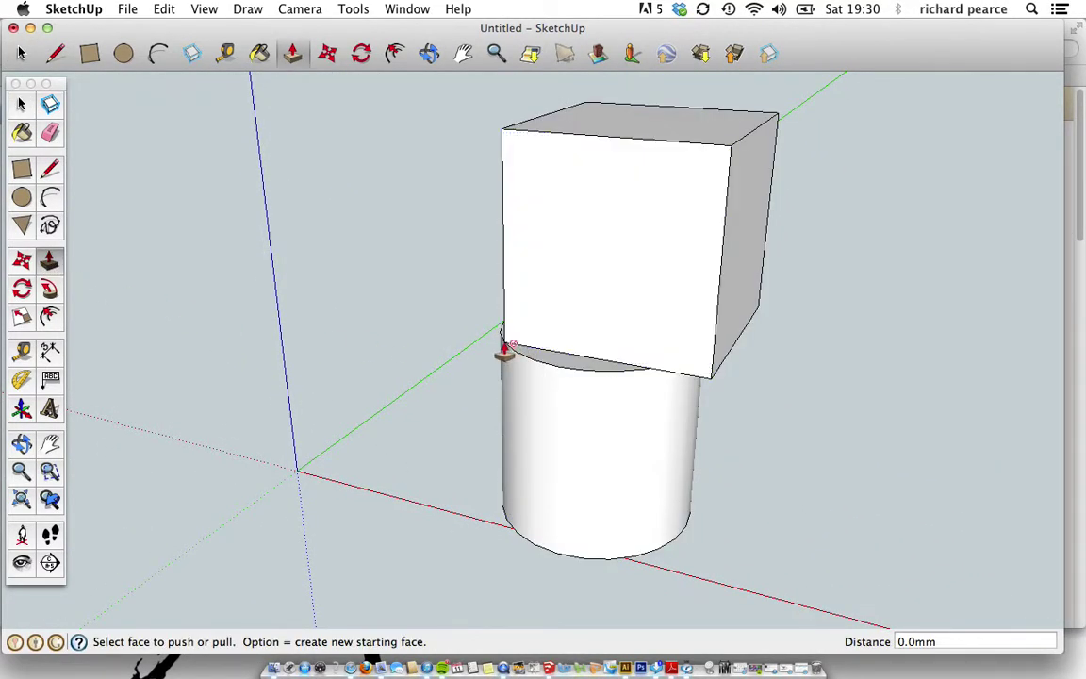
left_click(21, 261)
left_click(497, 340)
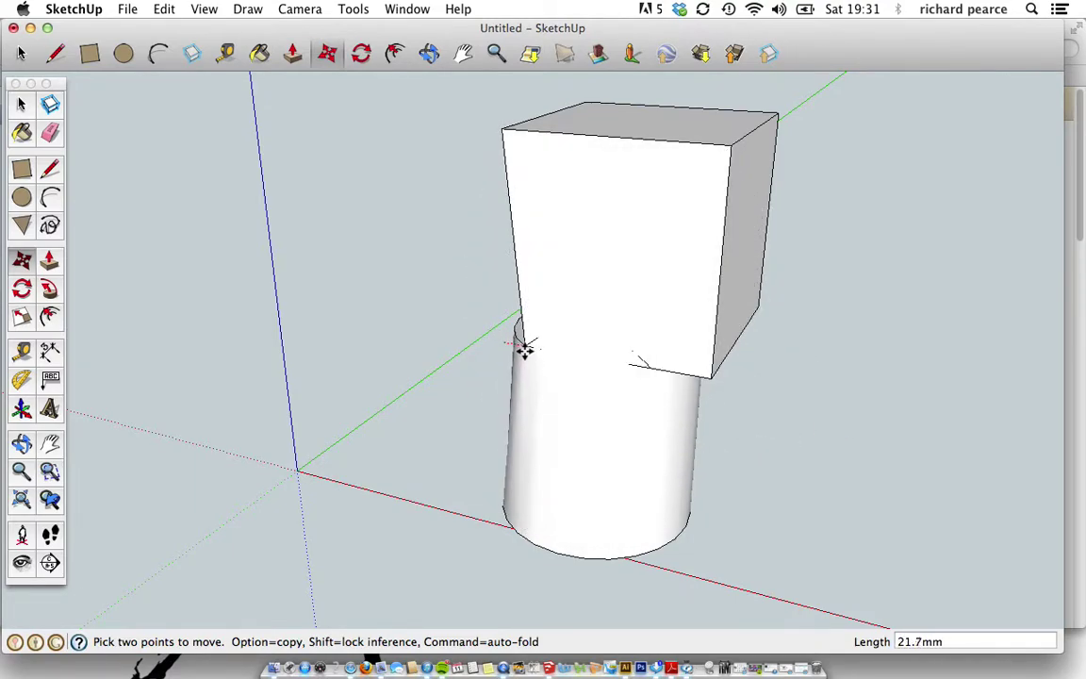
left_click(453, 338)
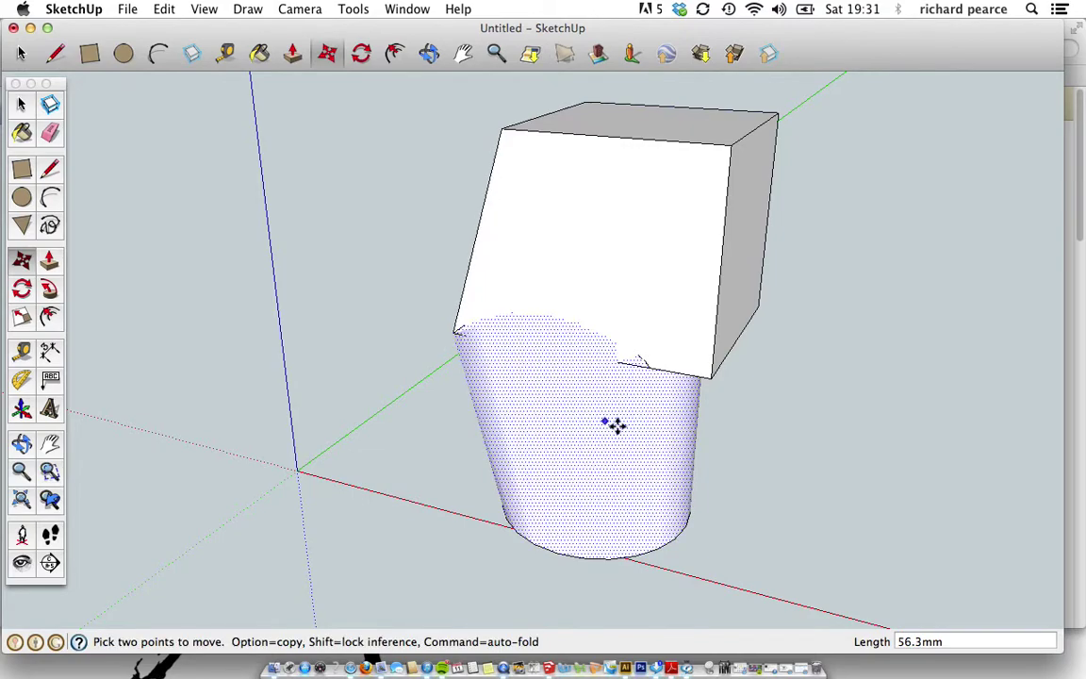
key("super+z")
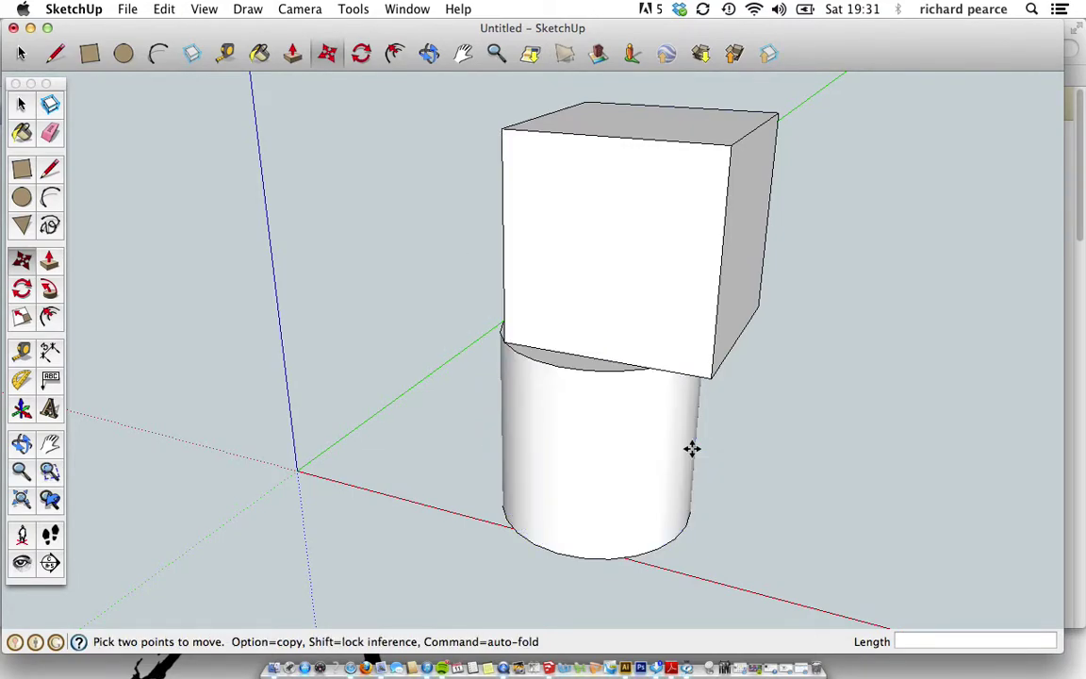
Step: Try moving the point where the box's lower front edge crosses the cylinder's rim by about 53.5 mm
left_click(24, 105)
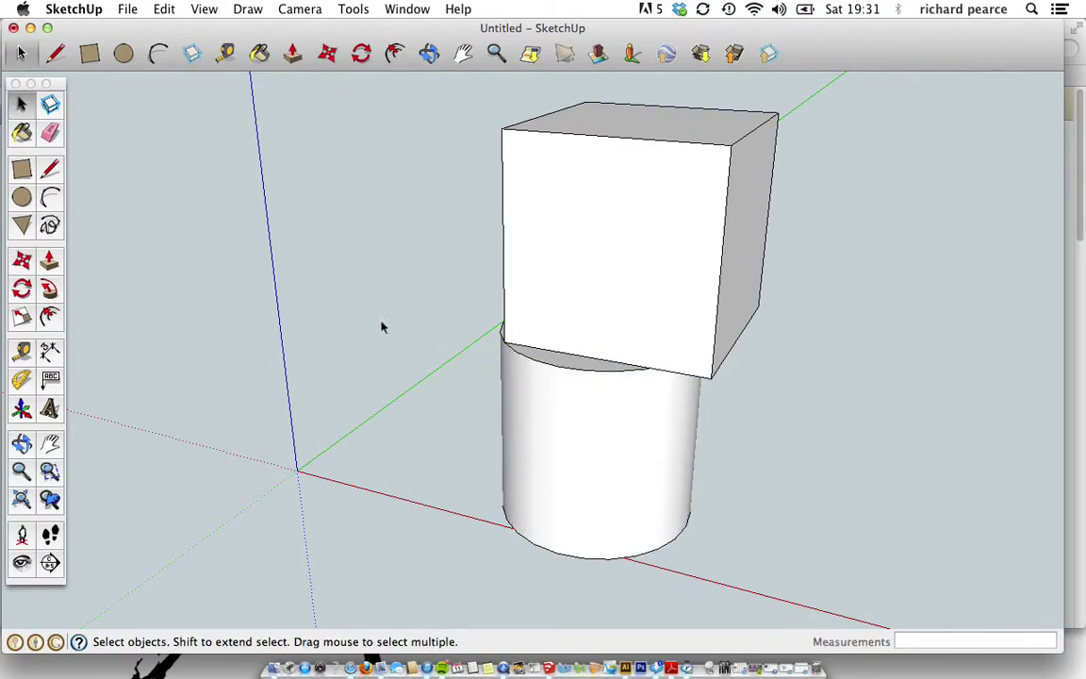
left_click(552, 360)
triple_click(508, 348)
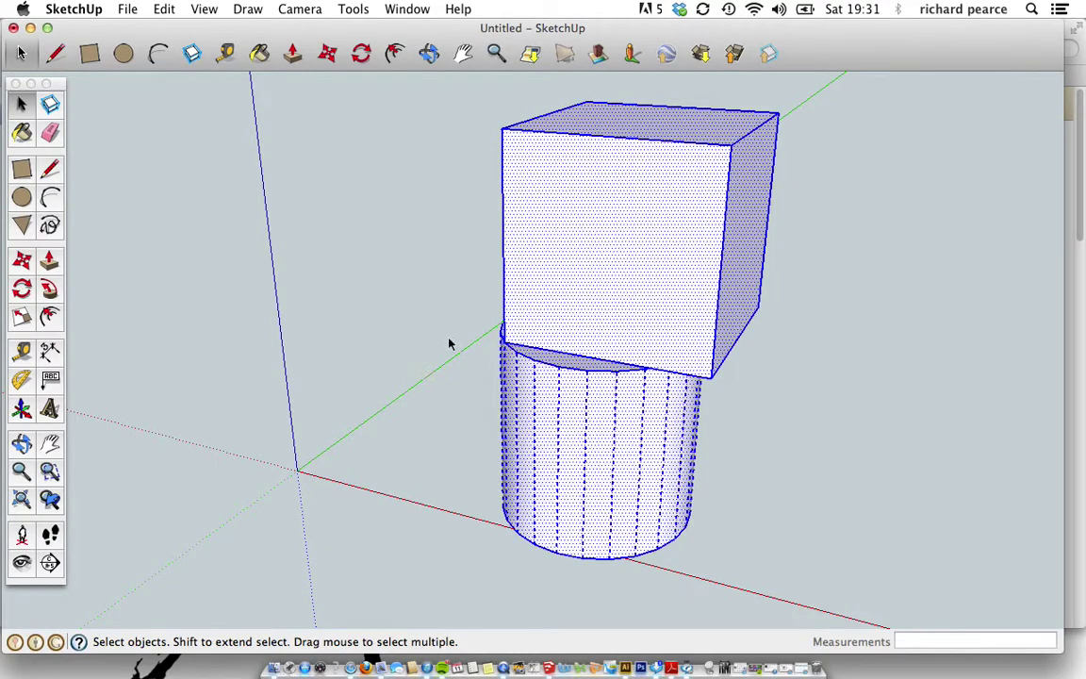
left_click(489, 349)
left_click(22, 259)
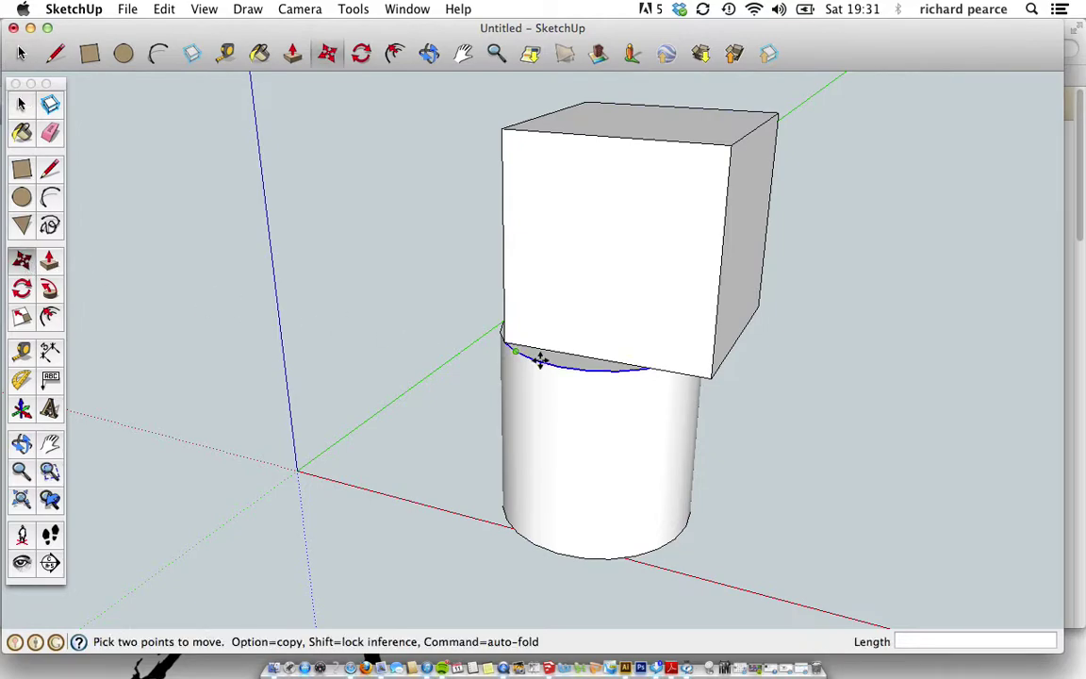
left_click(649, 368)
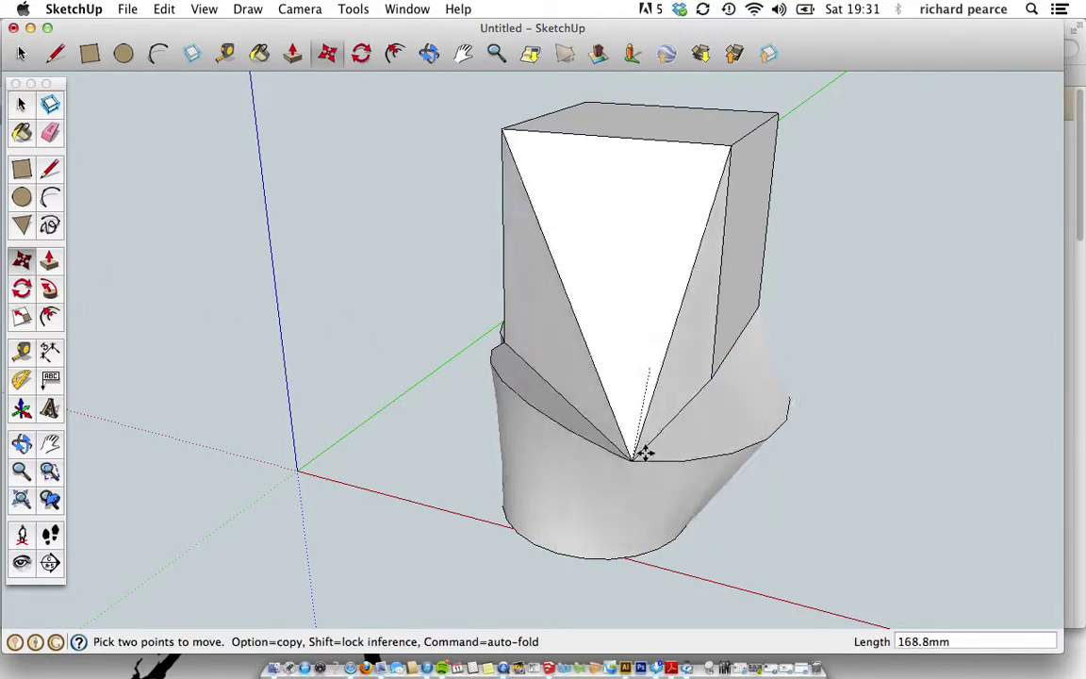
left_click(649, 421)
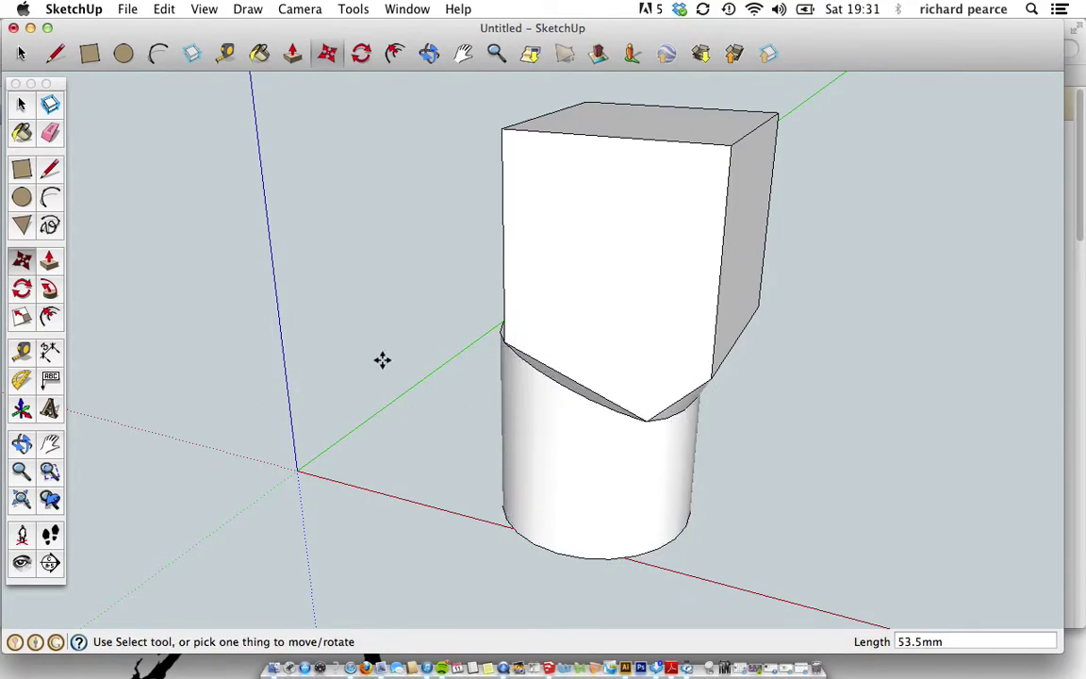
Step: Undo the recent moves until the box stands separately beside the cylinder again
key("super+z")
key("super+z")
key("super+z")
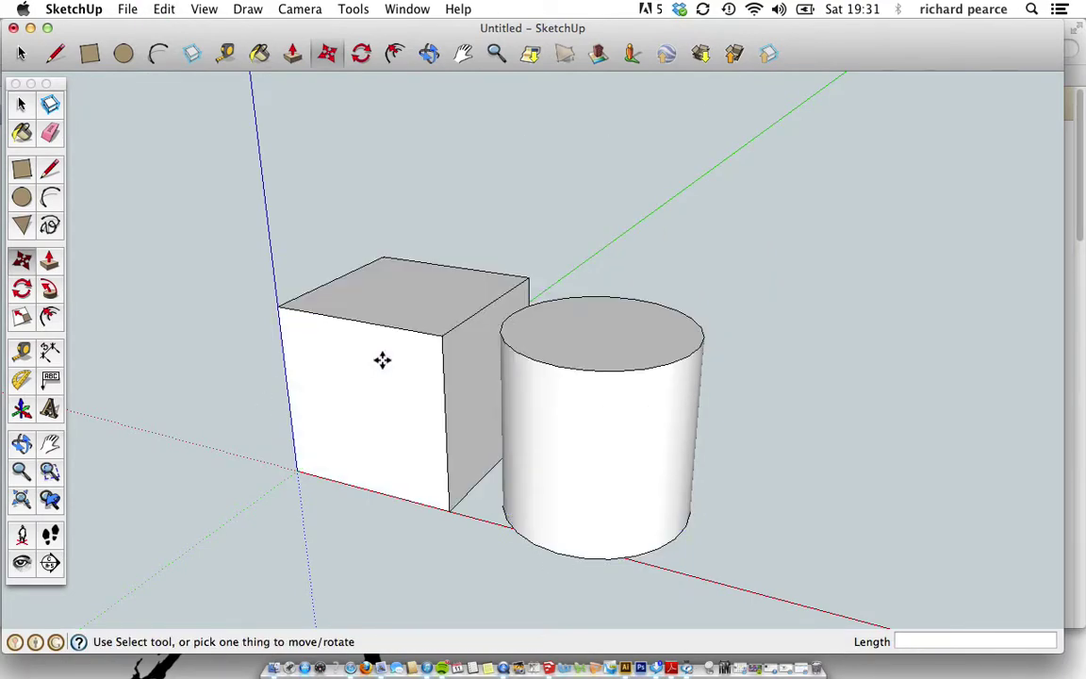
Step: Make all faces and edges of the box into a component named "box", replacing the selection, and deselect it
left_click(21, 108)
middle_click_drag(279, 310, 421, 308)
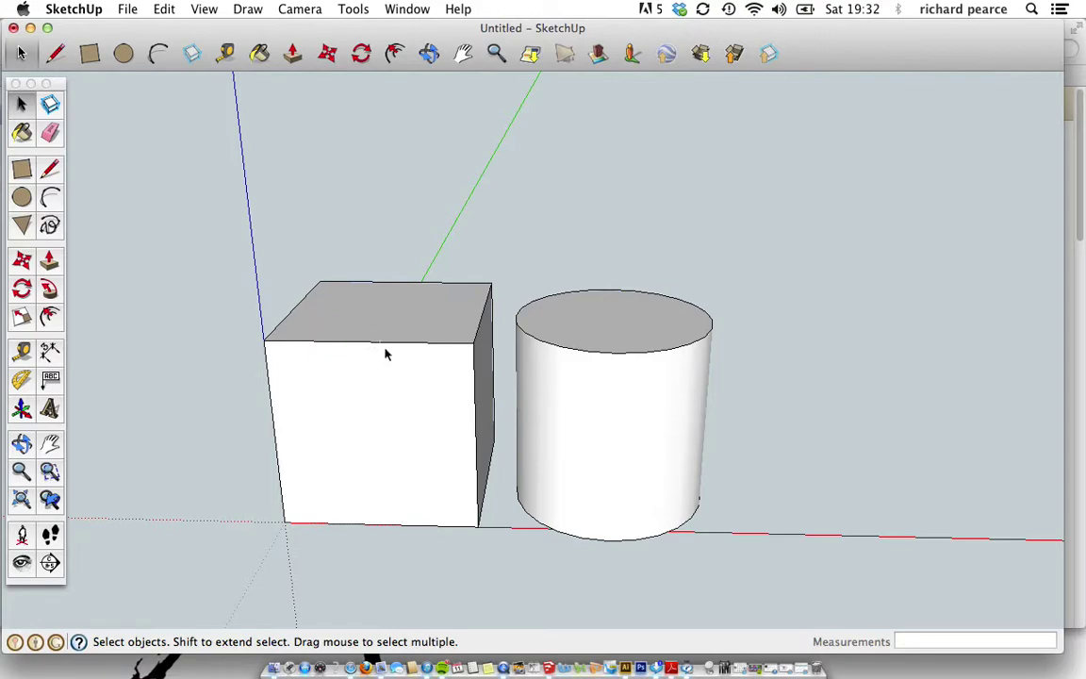
triple_click(393, 388)
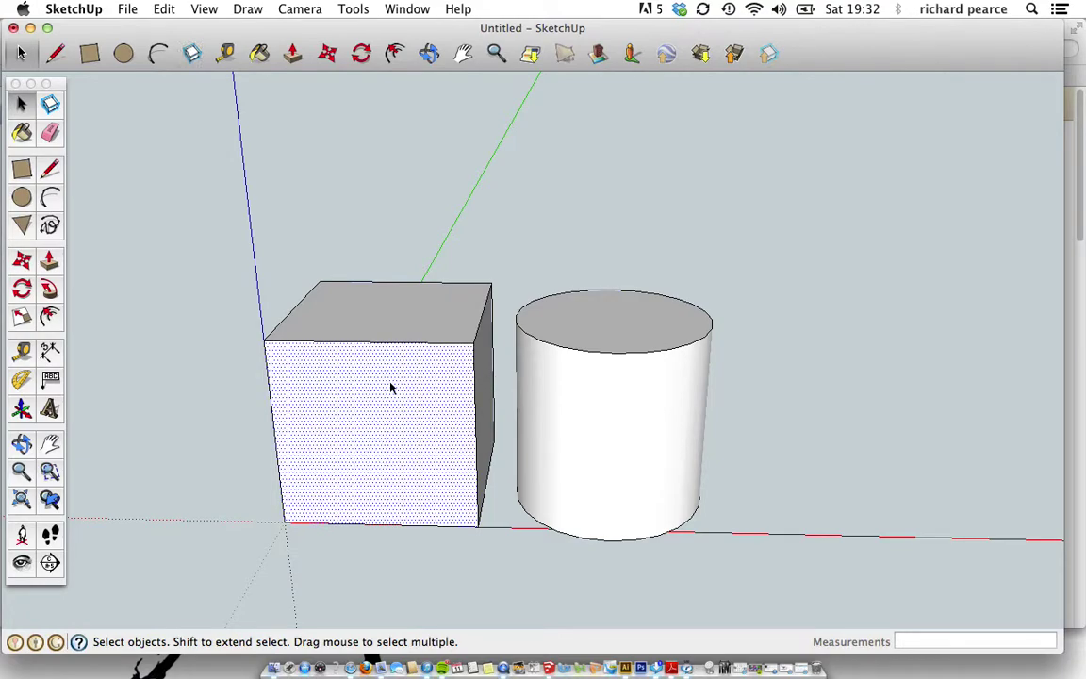
left_click_drag(199, 226, 509, 578)
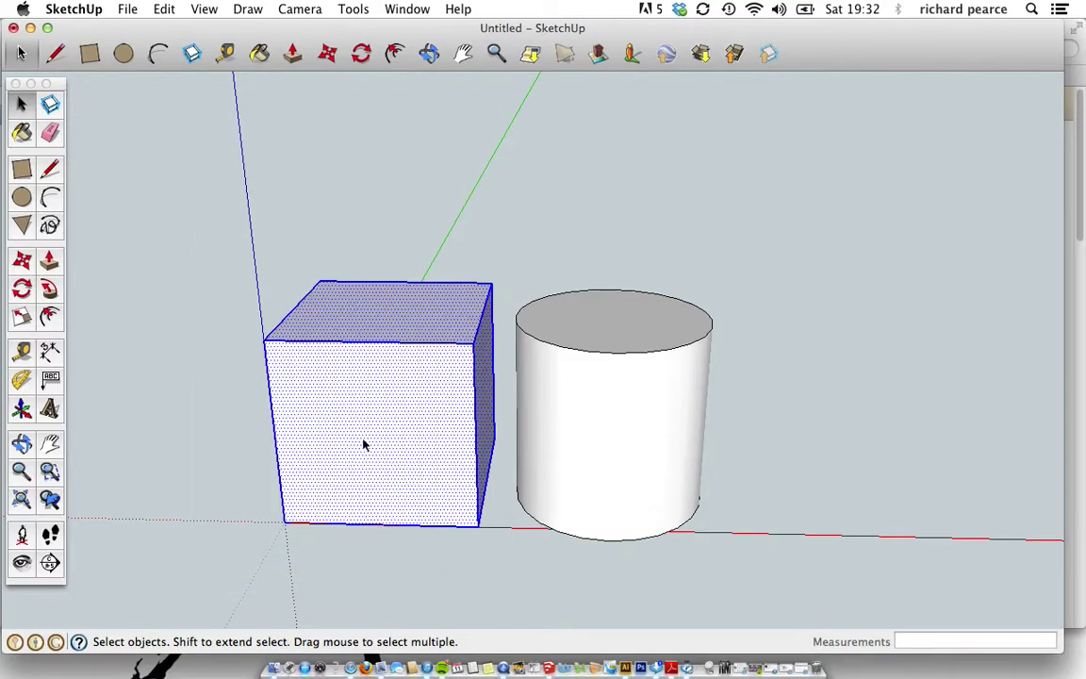
middle_click_drag(280, 413, 352, 449)
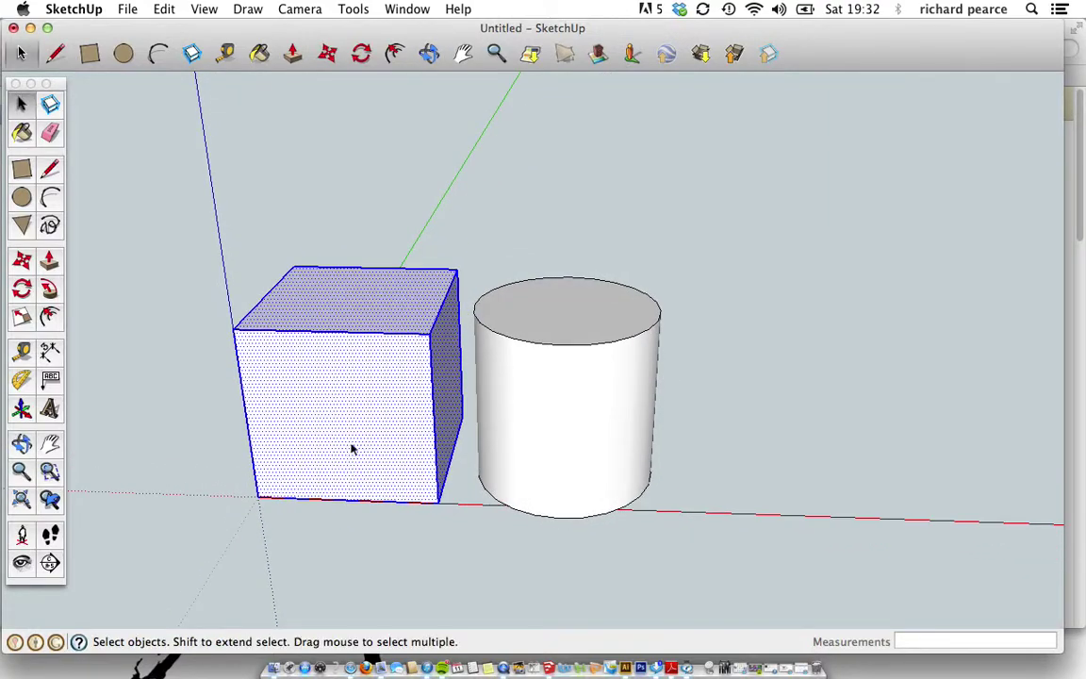
right_click(374, 378)
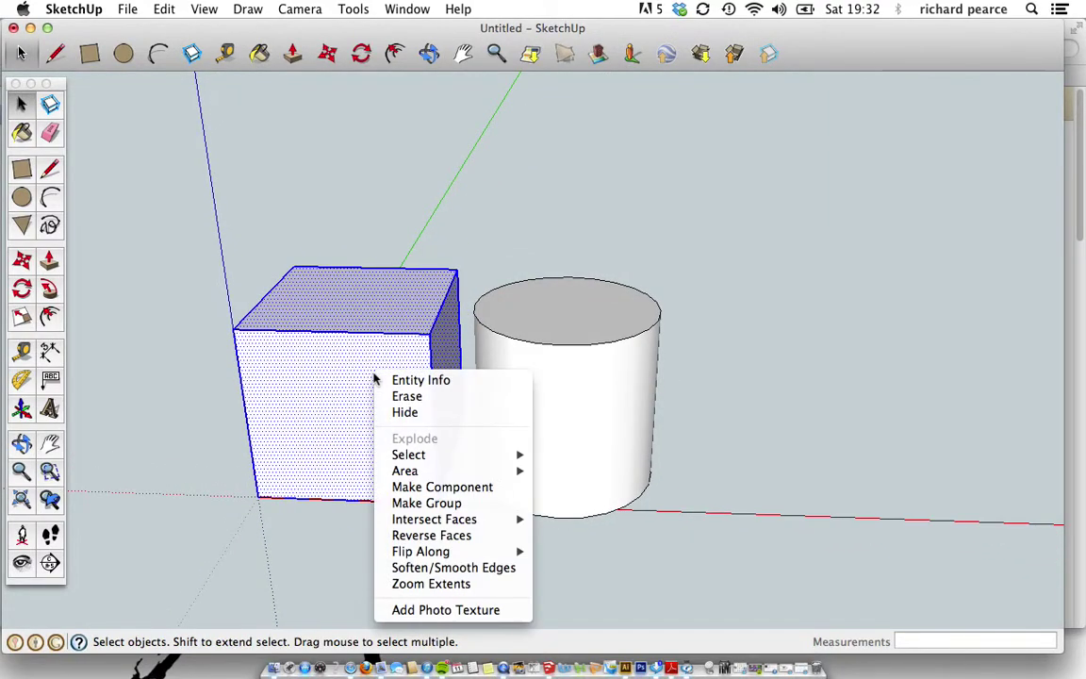
left_click(441, 488)
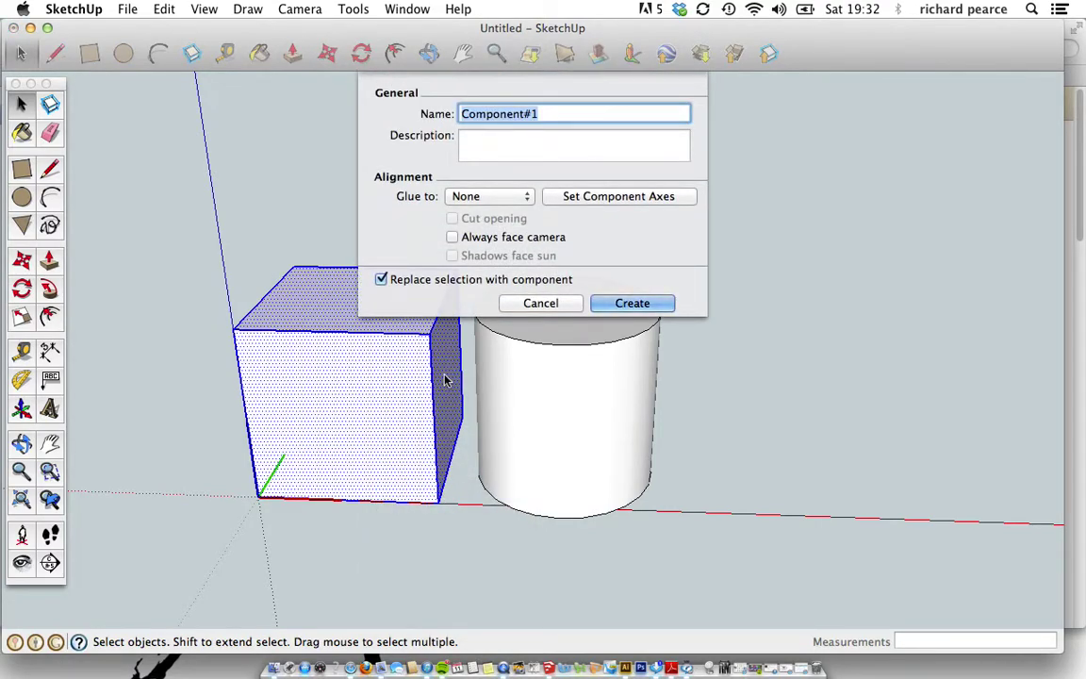
type("box")
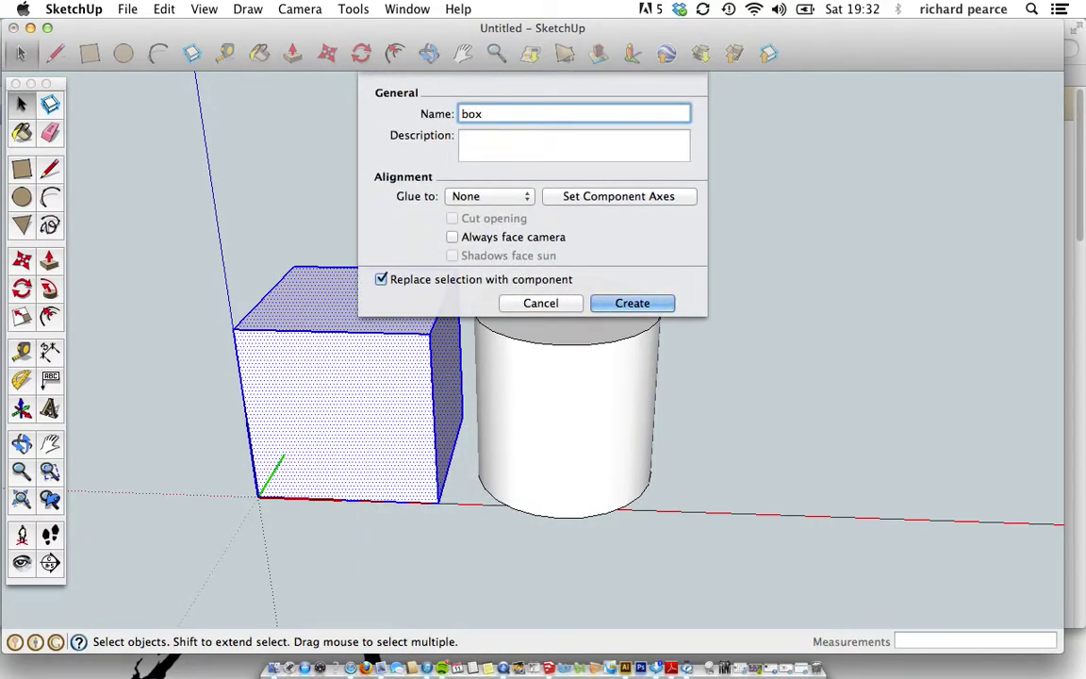
key("Return")
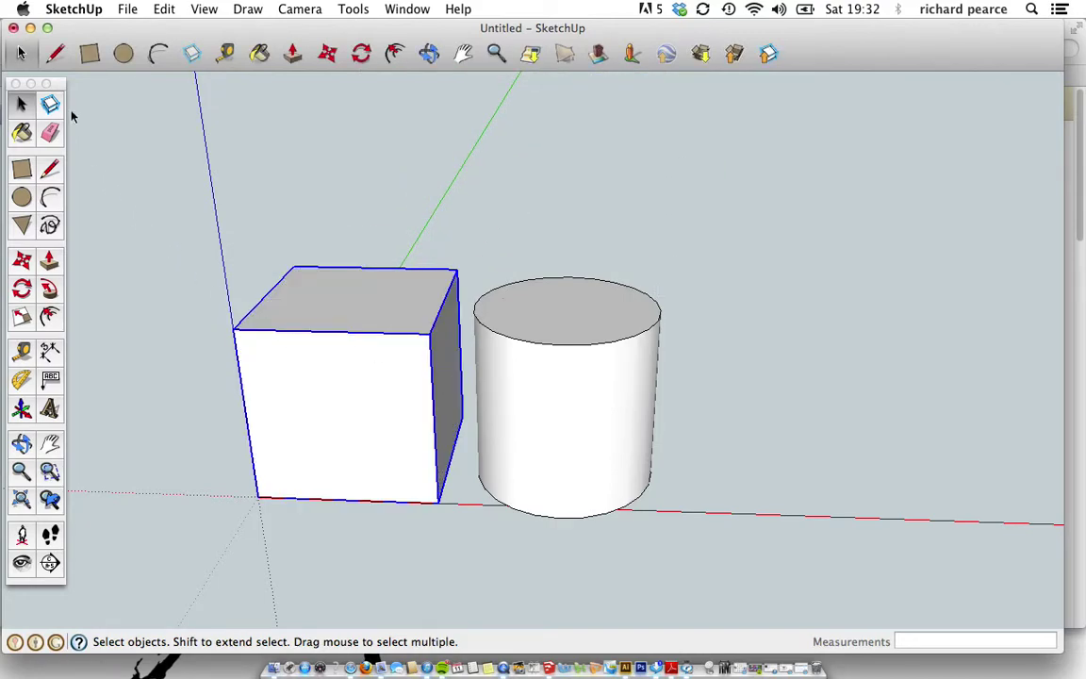
left_click(141, 208)
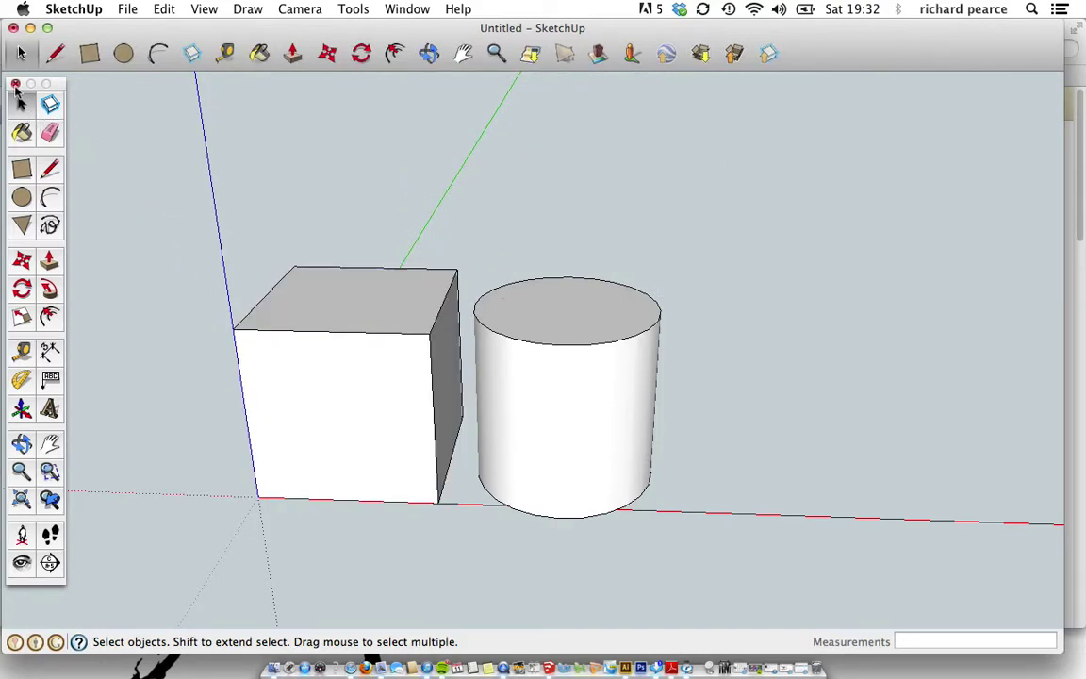
Step: Make all faces and edges of the cylinder into a component named "cyclinder", replacing the selection
left_click(363, 354)
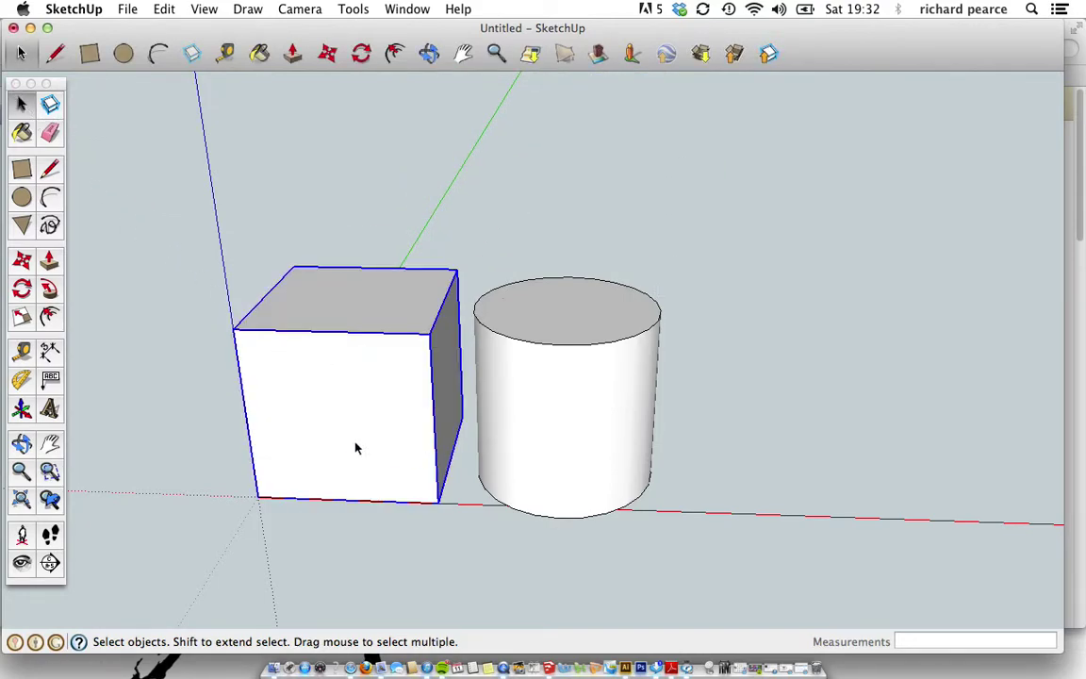
middle_click_drag(432, 402, 275, 427)
key("space")
left_click(744, 415)
triple_click(544, 369)
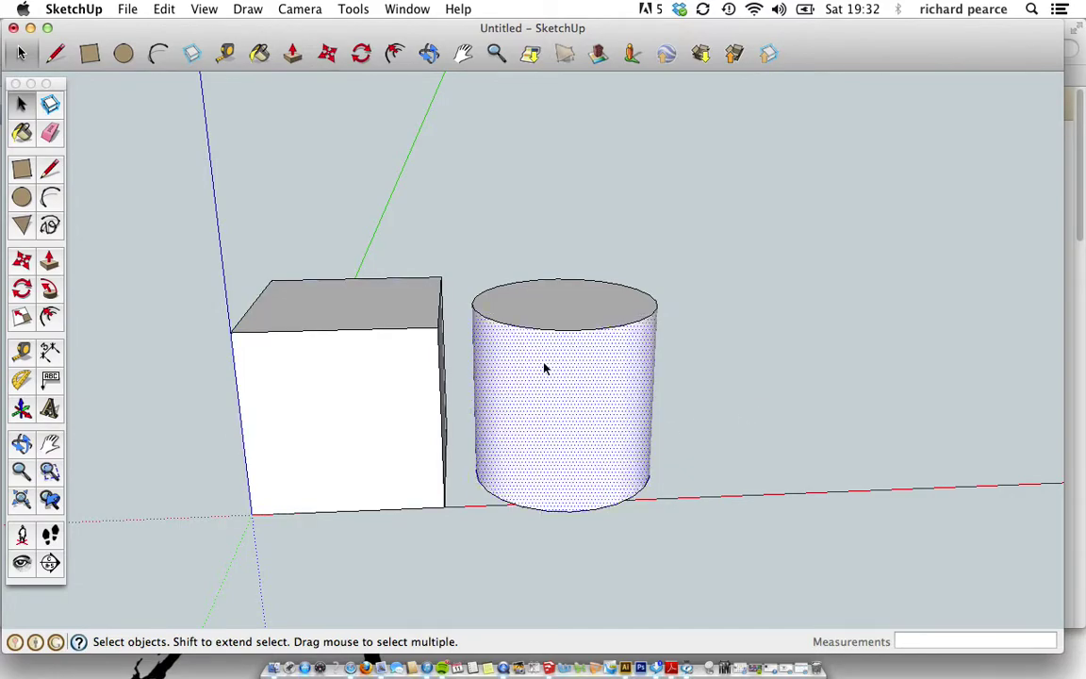
middle_click_drag(617, 337, 635, 404)
right_click(594, 367)
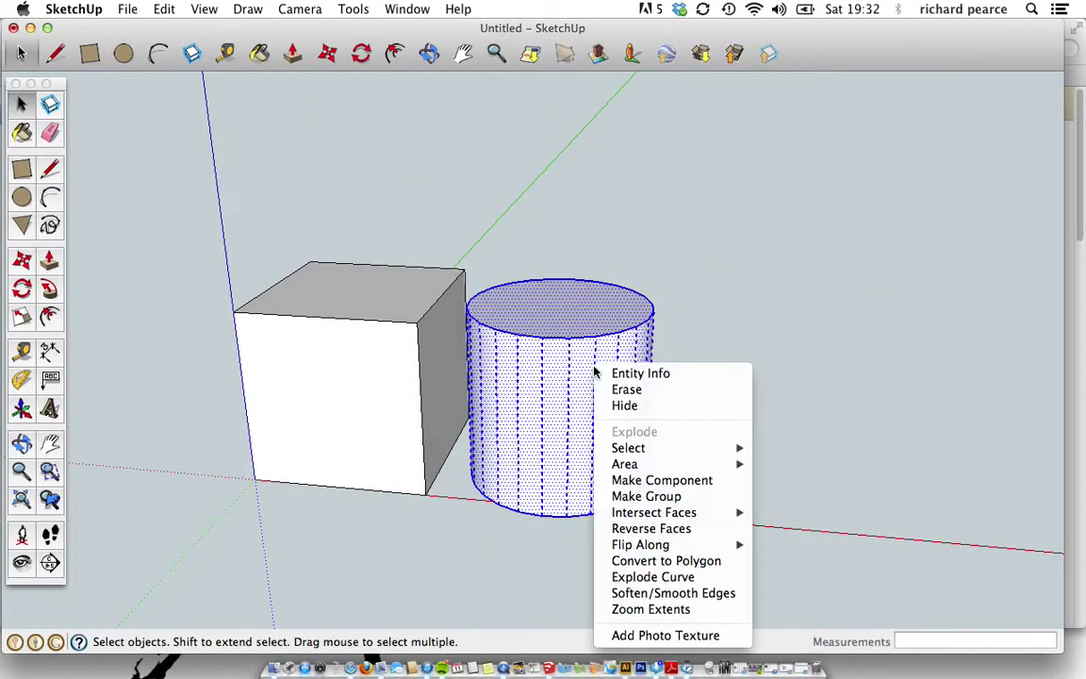
left_click(645, 481)
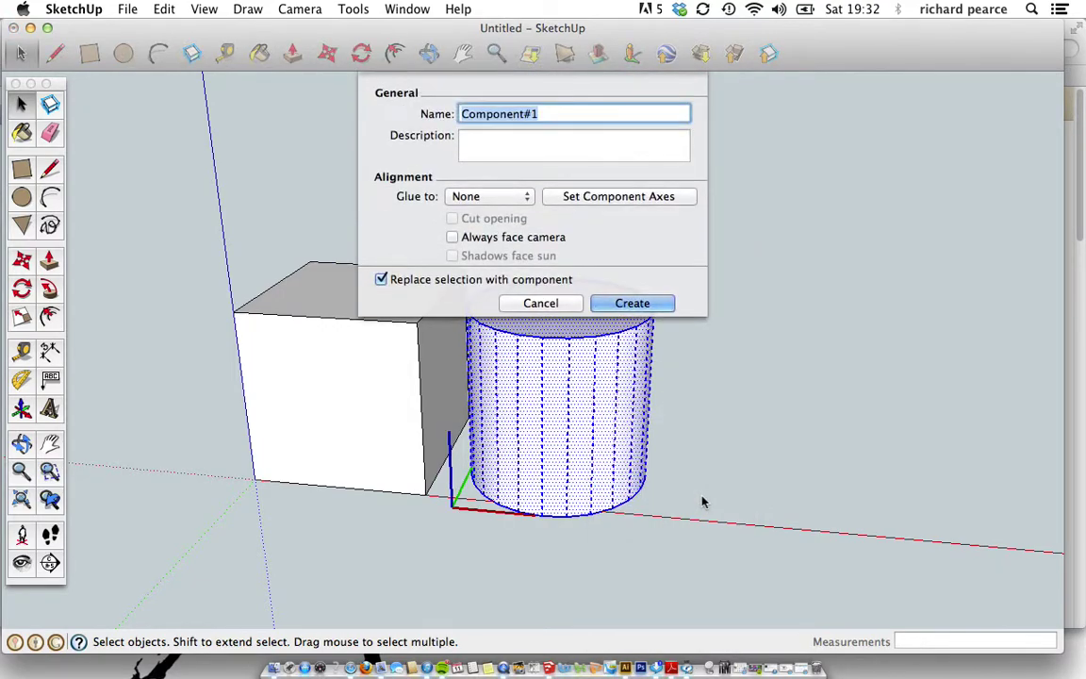
type("cyclinde")
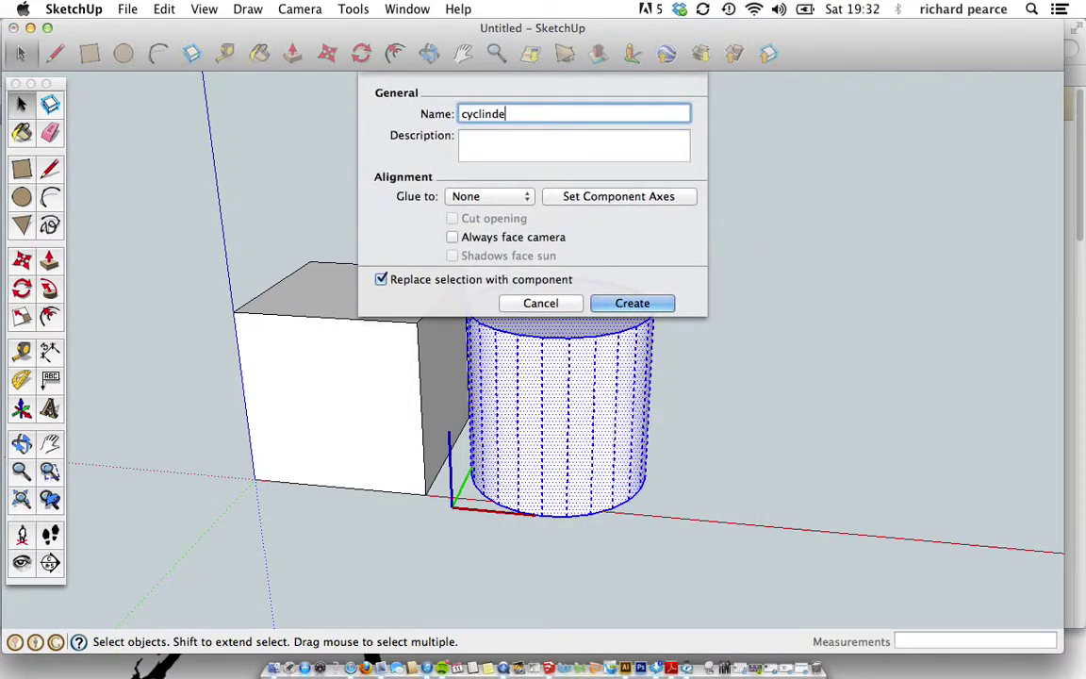
type("r")
key("Return")
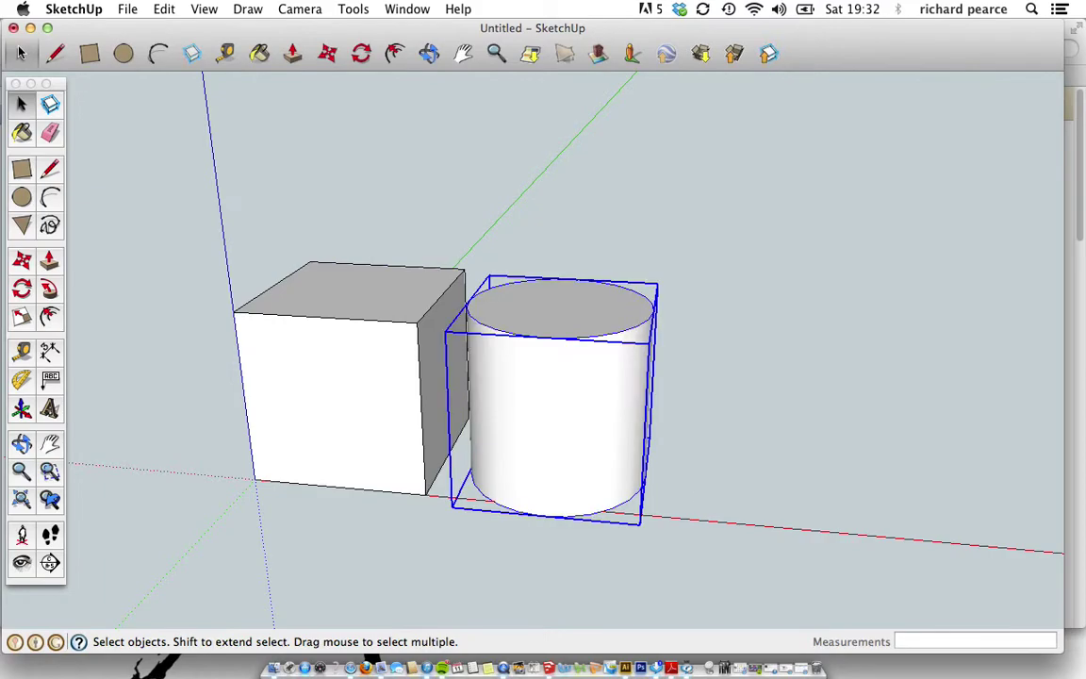
Step: Select the box and the cylinder in alternation to check that each one picks as a single separate component
middle_click_drag(605, 498, 742, 484)
scroll(742, 484, "down", 1)
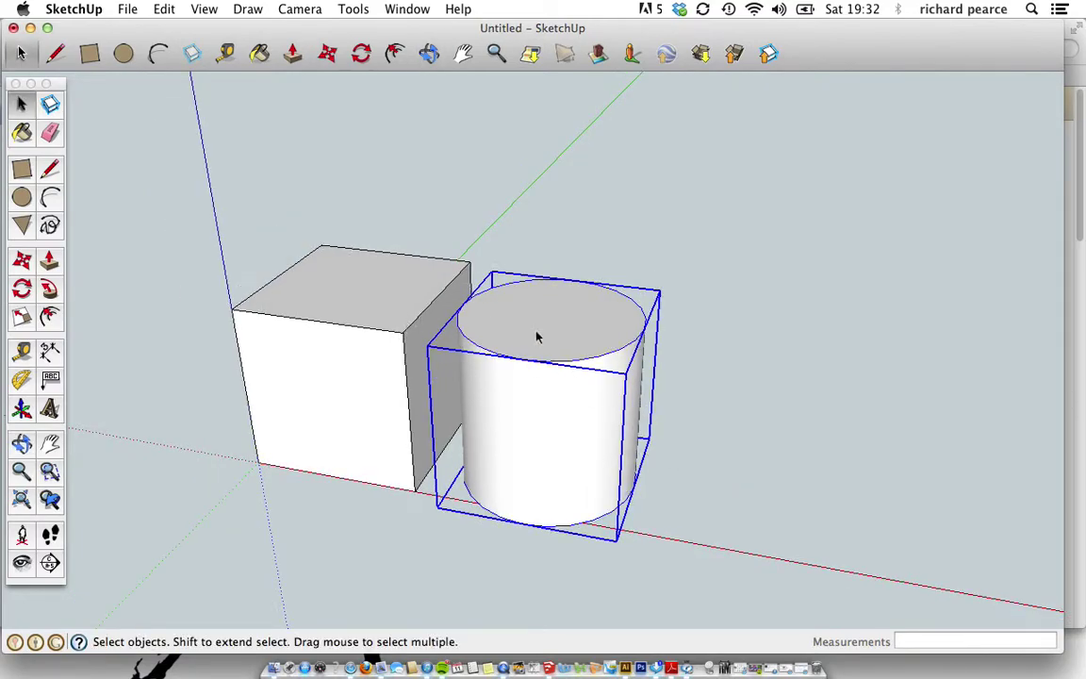
middle_click_drag(518, 434, 844, 378)
left_click_drag(708, 434, 716, 374)
left_click(22, 103)
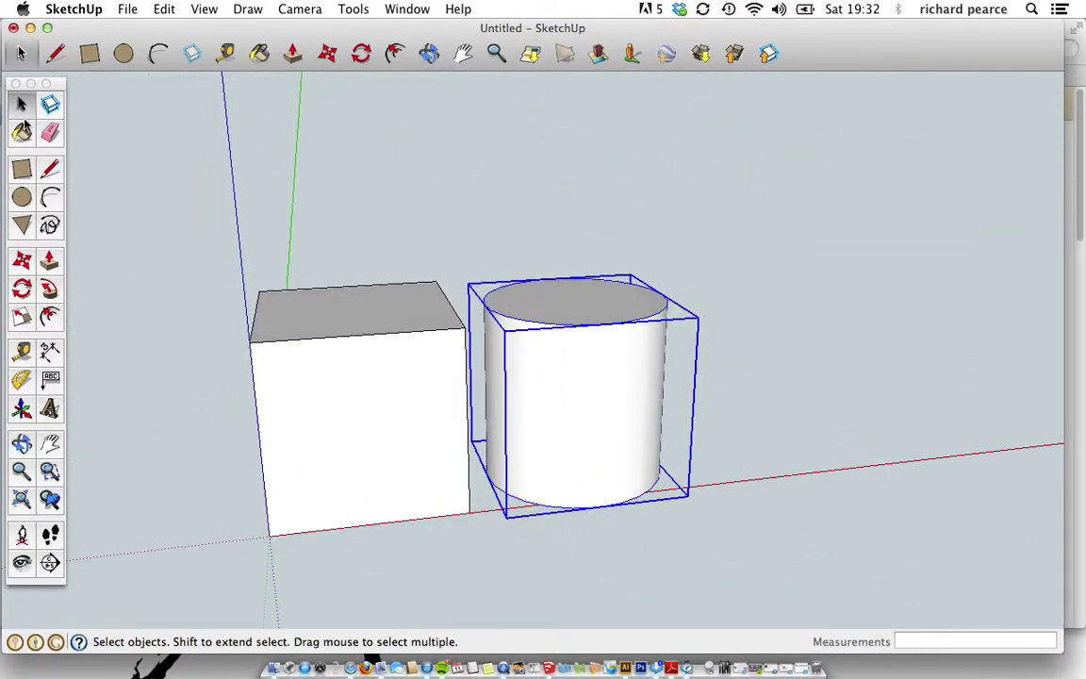
left_click(196, 394)
left_click(428, 443)
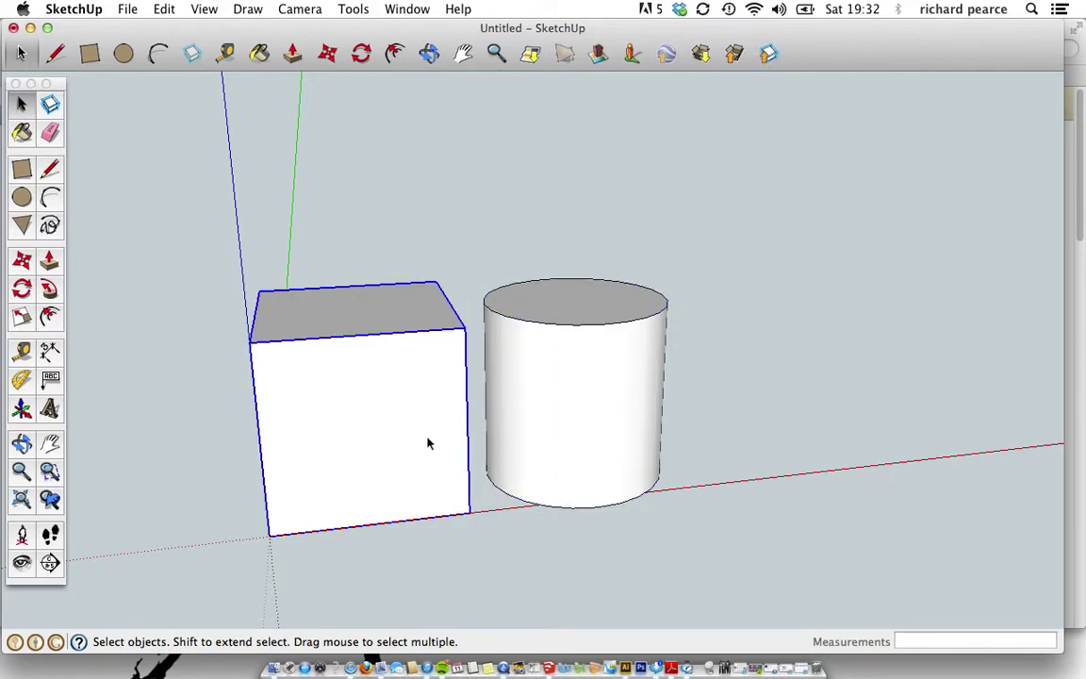
left_click(594, 407)
left_click(402, 404)
left_click(538, 393)
left_click(441, 402)
left_click(534, 358)
Step: Try moving the box component by its upper front corner about 0.8 mm
left_click(367, 358)
left_click(22, 263)
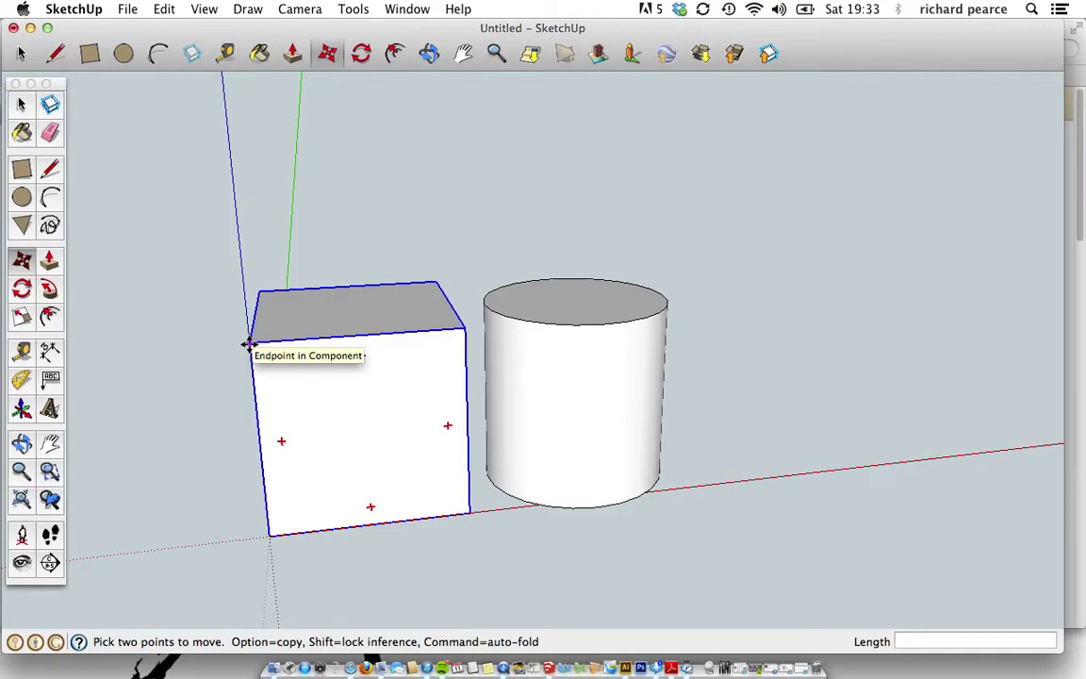
left_click(248, 344)
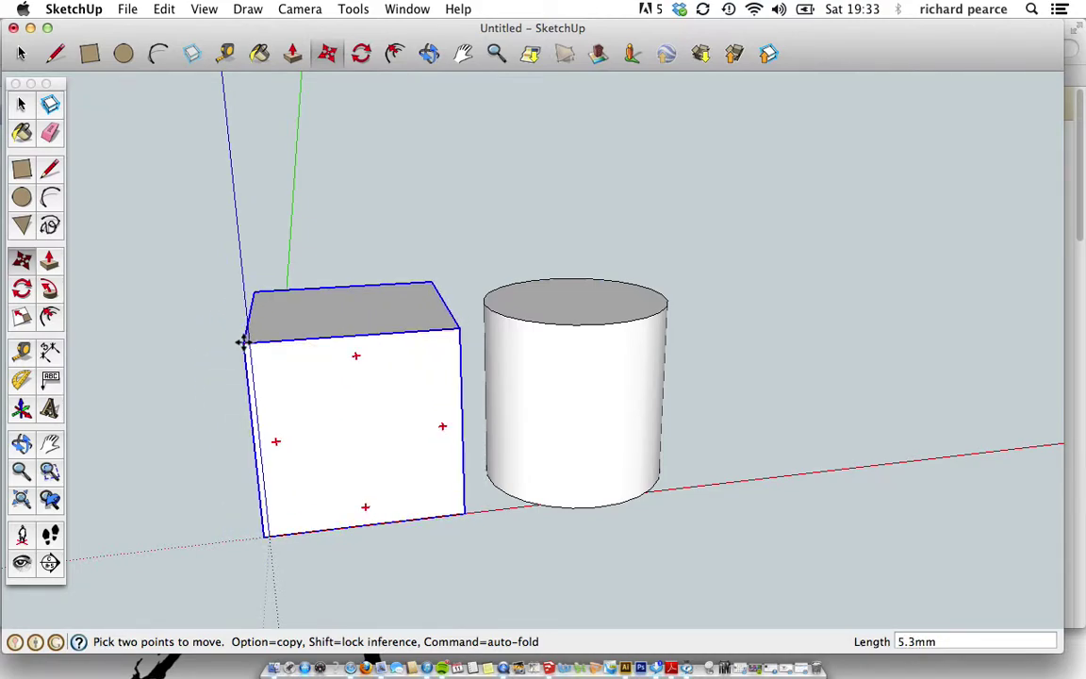
left_click(247, 340)
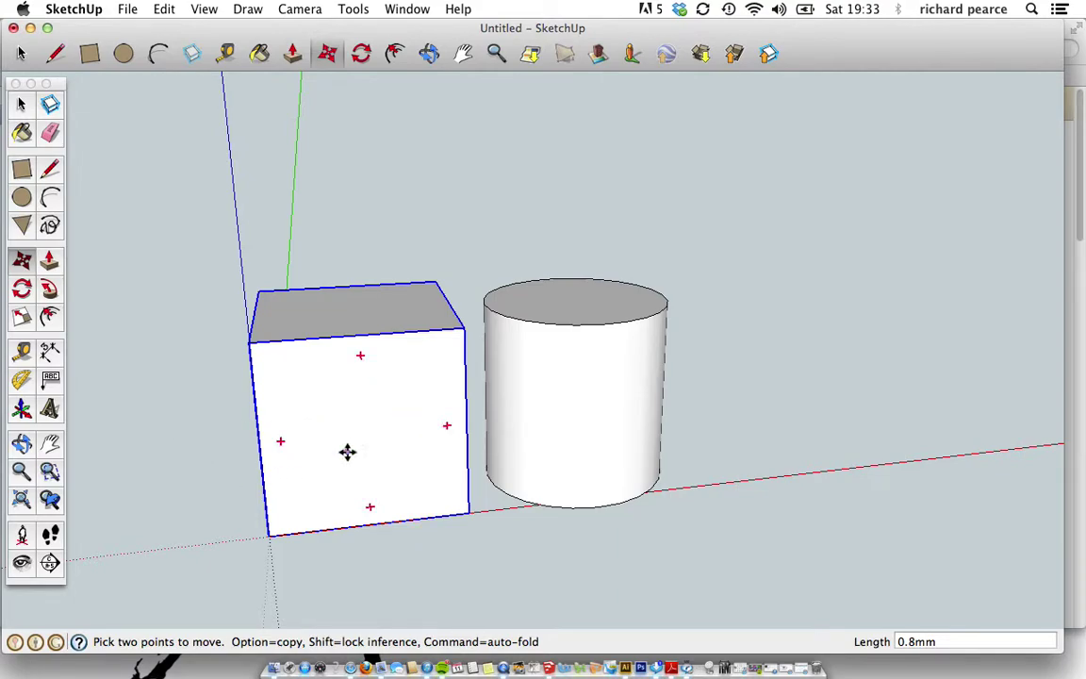
Step: Move the box by the midpoint of its lower front edge about 307.6 mm onto the cylinder's top rim, and deselect it
left_click(371, 521)
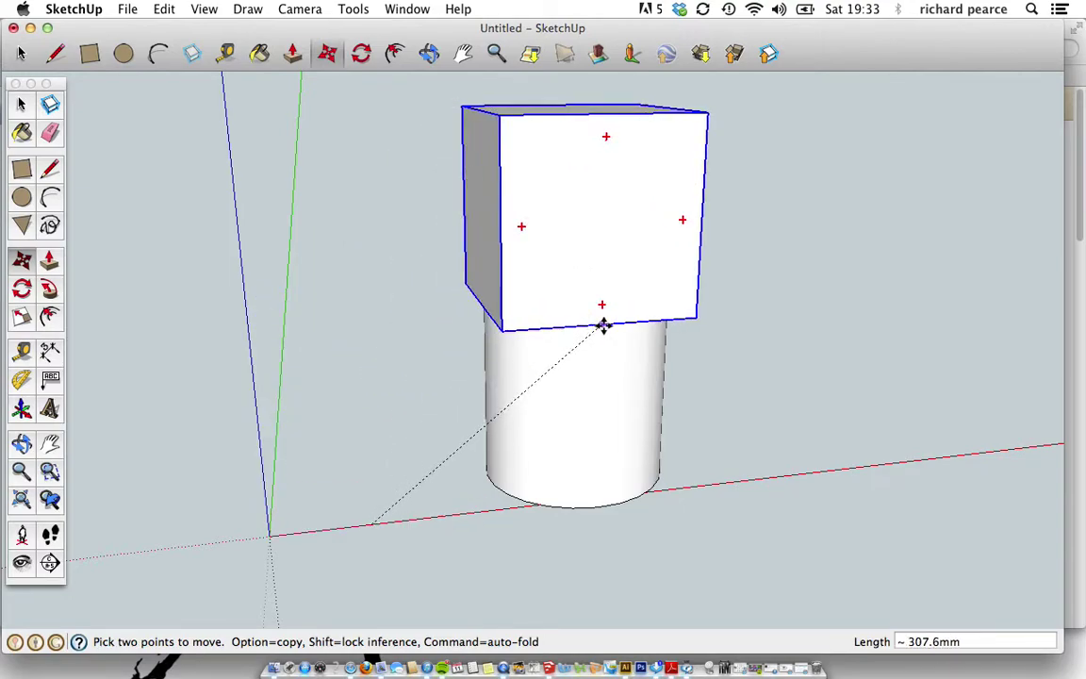
left_click(602, 322)
left_click(19, 109)
left_click(331, 314)
Step: Move the box sideways from its underside and set it down centred over the cylinder
middle_click_drag(368, 420, 398, 162)
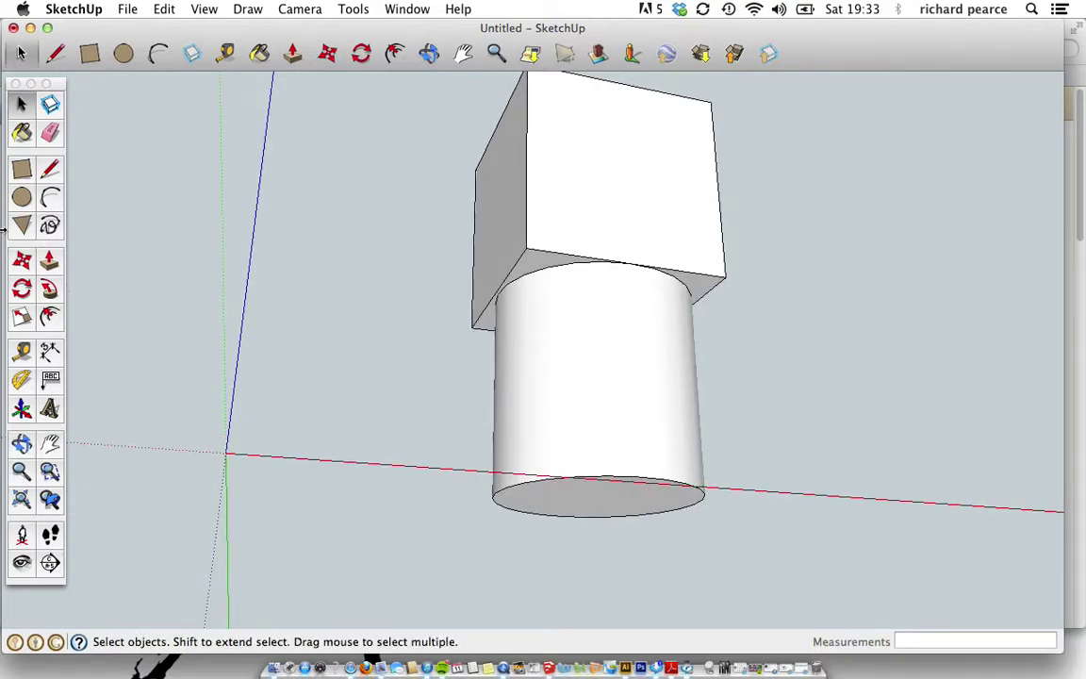
left_click(21, 261)
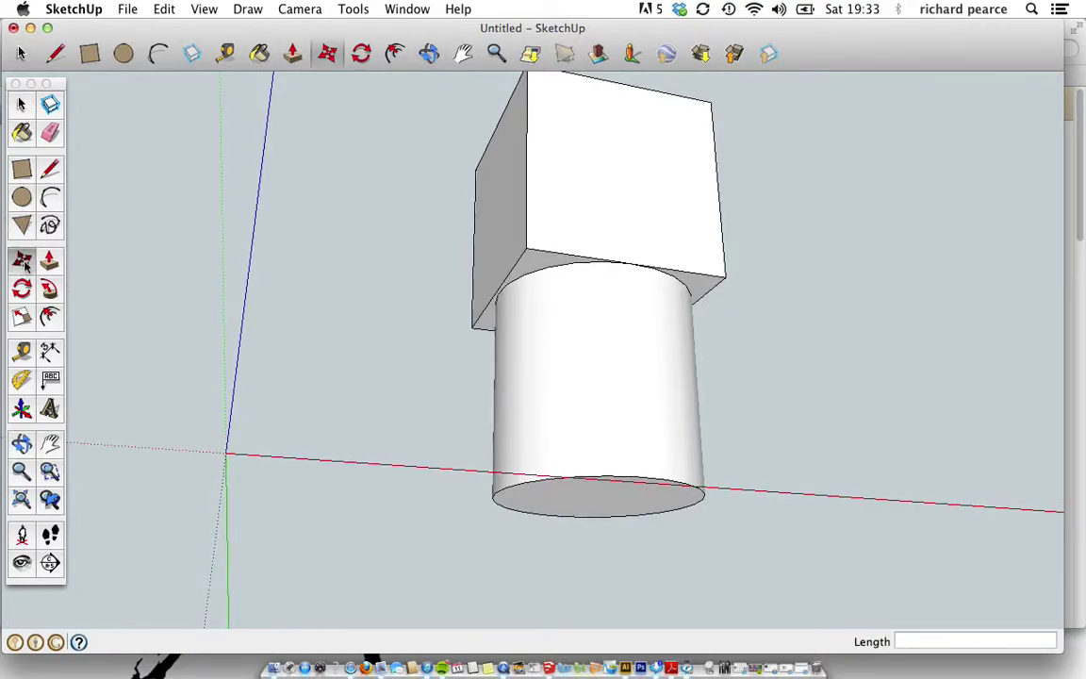
left_click(498, 279)
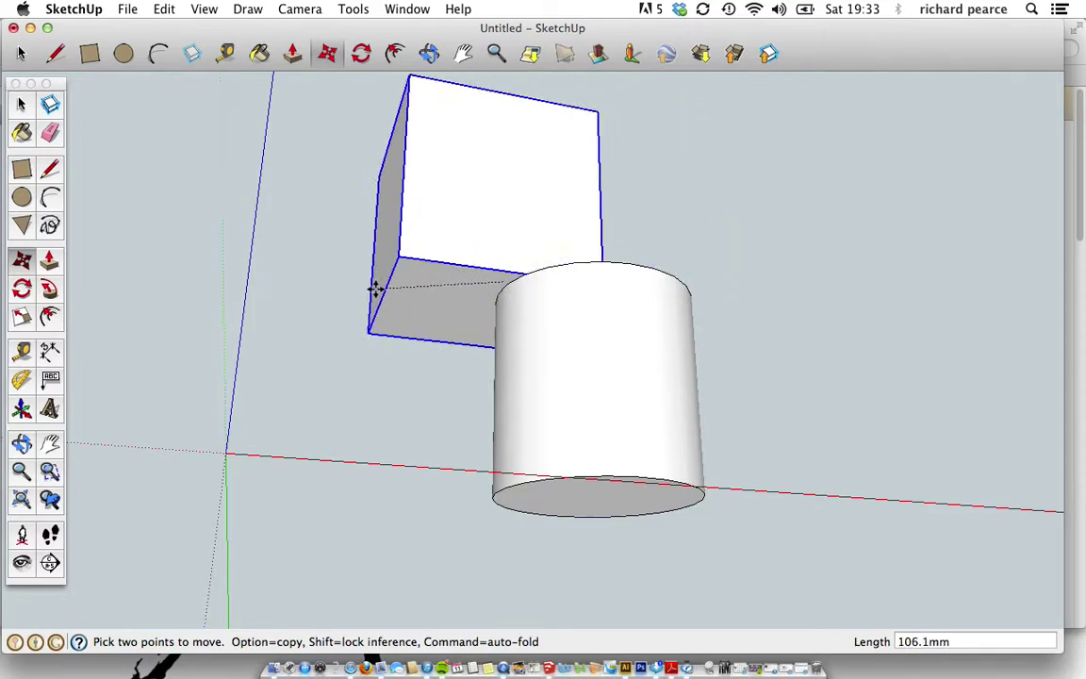
left_click(497, 273)
Step: Move the box by the midpoint of its lower edge so that this edge meets the cylinder's rim
middle_click_drag(538, 310, 666, 339)
scroll(622, 294, "up", 3)
scroll(599, 188, "up", 3)
scroll(550, 173, "up", 3)
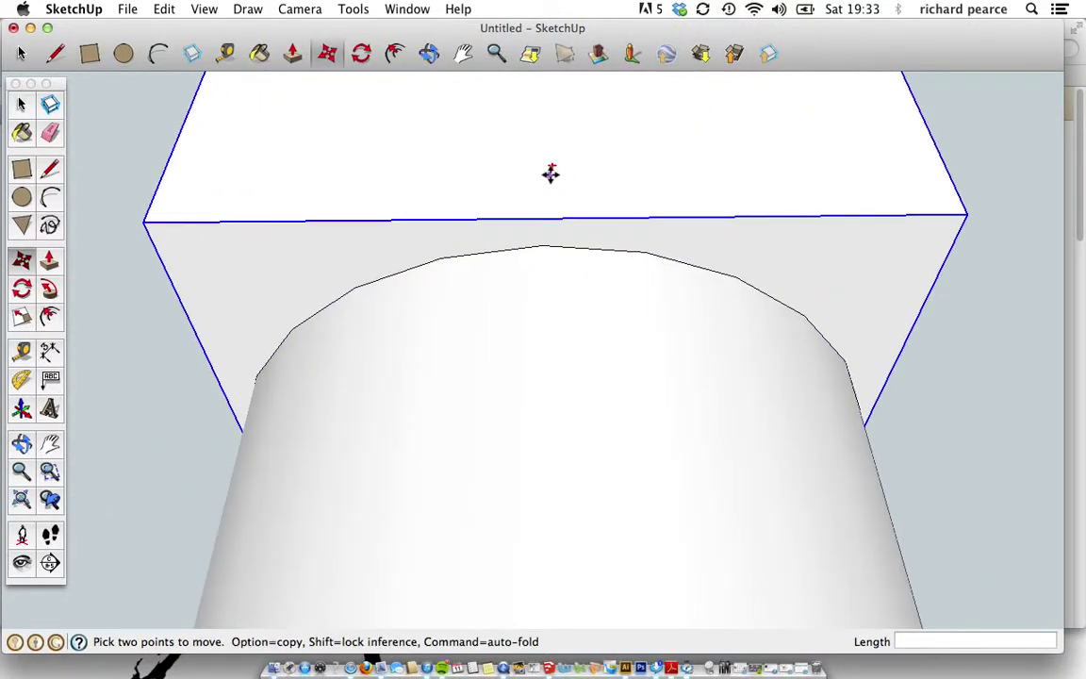
left_click(551, 219)
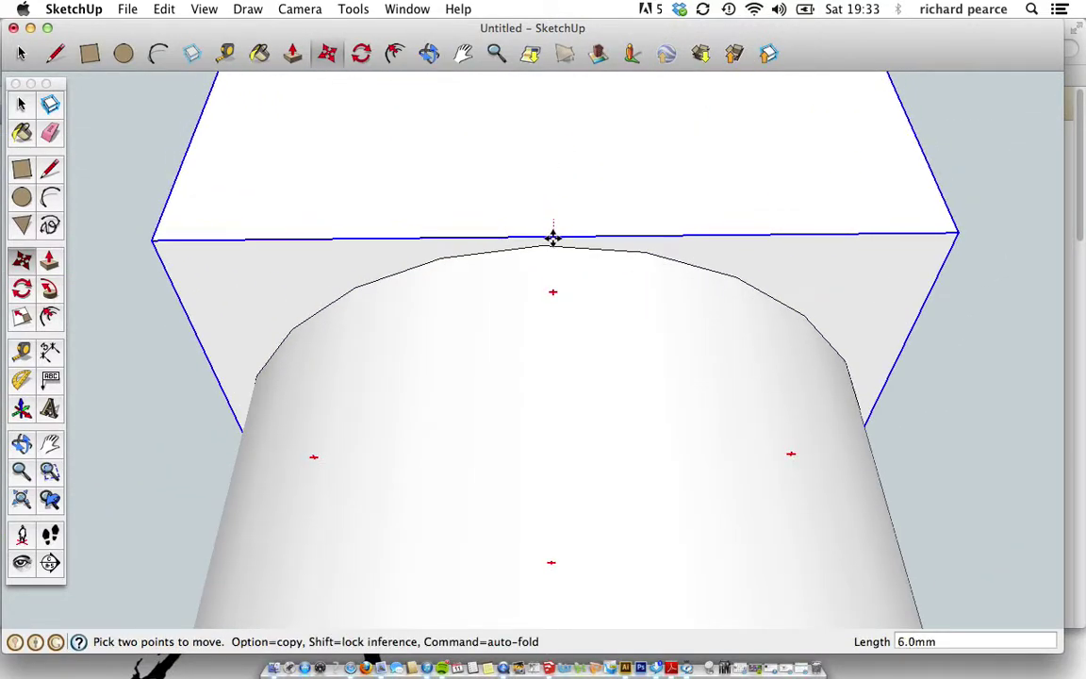
left_click(552, 245)
Step: Examine the box sitting on the cylinder from the side, from above and from below
mouse_move(346, 353)
middle_mouse_down()
mouse_move(432, 356)
mouse_move(696, 318)
mouse_move(301, 356)
mouse_move(475, 332)
mouse_move(178, 255)
mouse_move(311, 286)
mouse_move(386, 192)
mouse_move(336, 182)
mouse_move(339, 218)
mouse_move(453, 566)
middle_mouse_up()
middle_click_drag(264, 341, 584, 316)
mouse_move(333, 242)
middle_mouse_down("shift")
mouse_move(781, 543)
mouse_move(215, 211)
mouse_move(563, 263)
mouse_move(538, 310)
mouse_move(628, 254)
mouse_move(606, 345)
mouse_move(580, 322)
mouse_move(642, 638)
middle_mouse_up("shift")
scroll(605, 346, "down", 5)
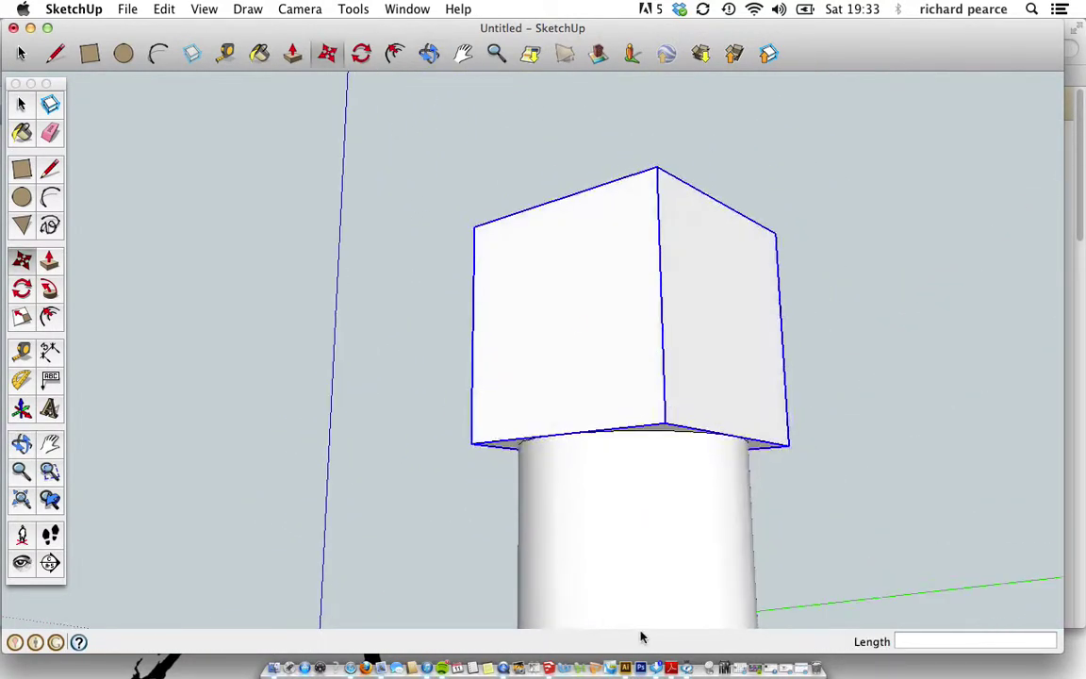
mouse_move(555, 240)
middle_mouse_down()
mouse_move(558, 428)
mouse_move(579, 468)
mouse_move(546, 404)
middle_mouse_up()
scroll(565, 463, "down", 3)
scroll(547, 401, "up", 2)
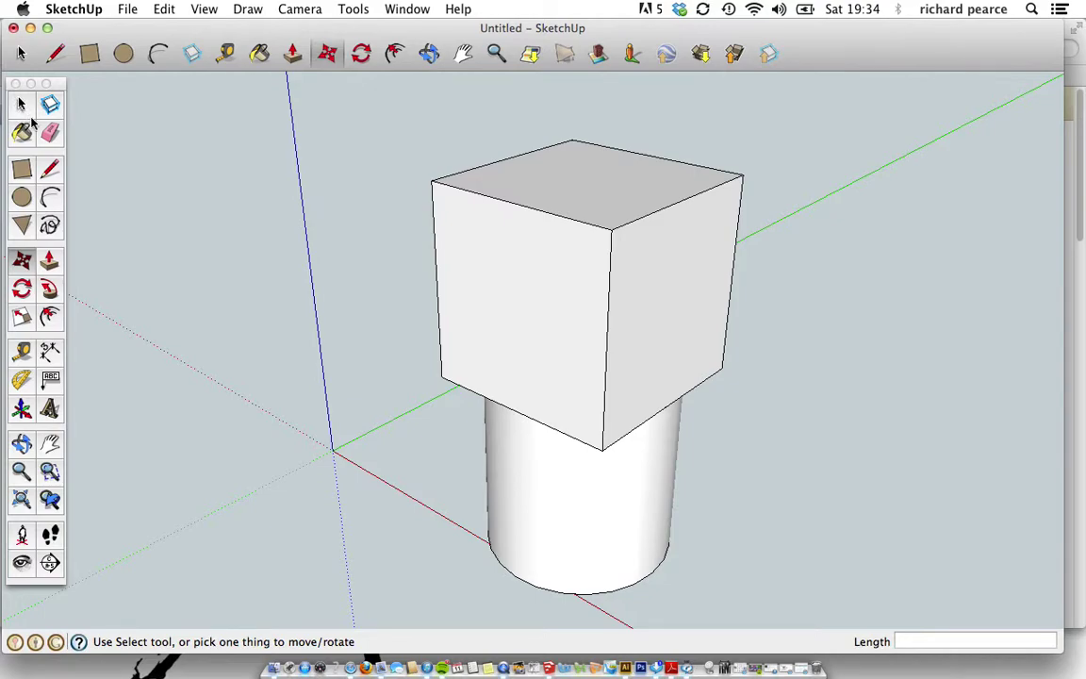
left_click(22, 104)
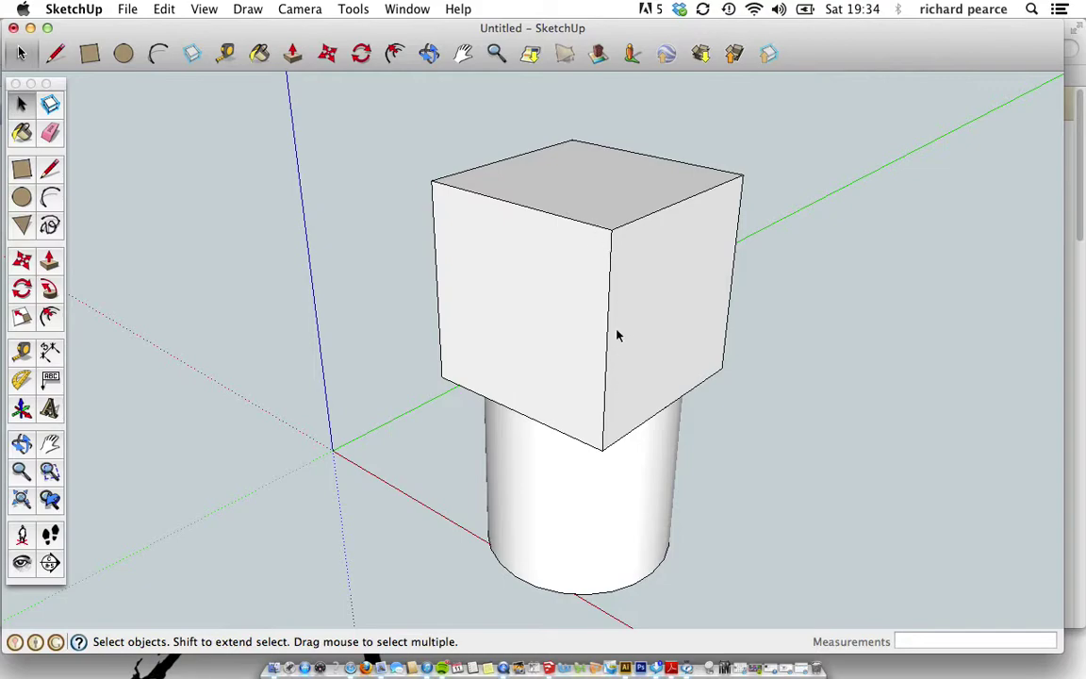
middle_click_drag(764, 538, 615, 145)
middle_click_drag(470, 212, 589, 244)
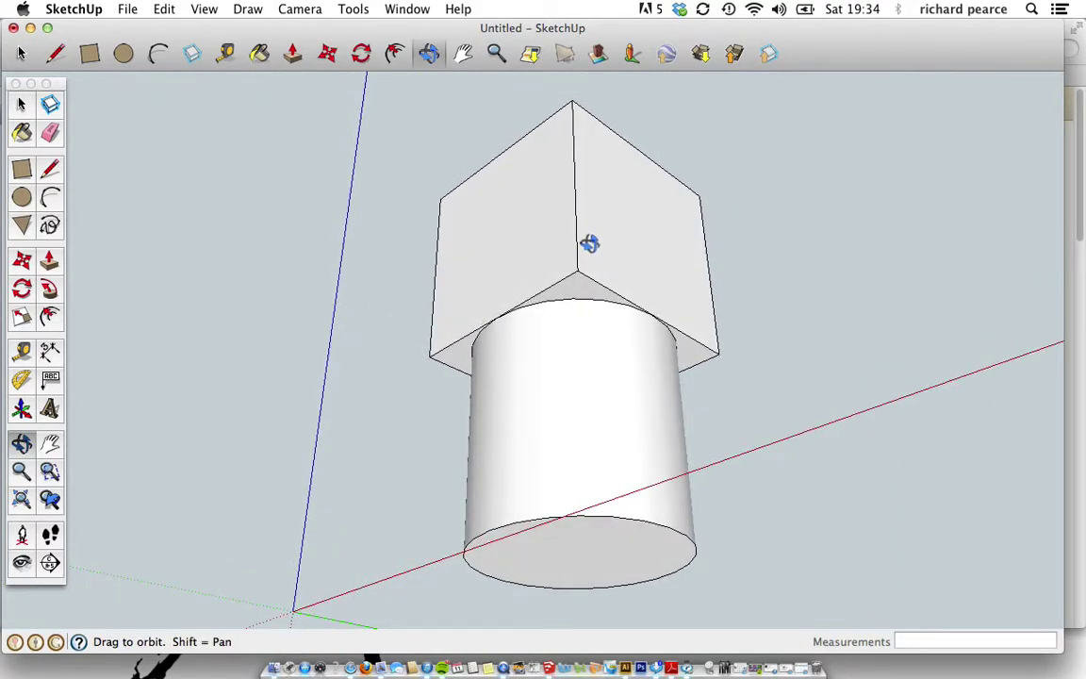
Step: Try to use Push/Pull on the cylinder component without opening it for editing
key("space")
left_click(567, 406)
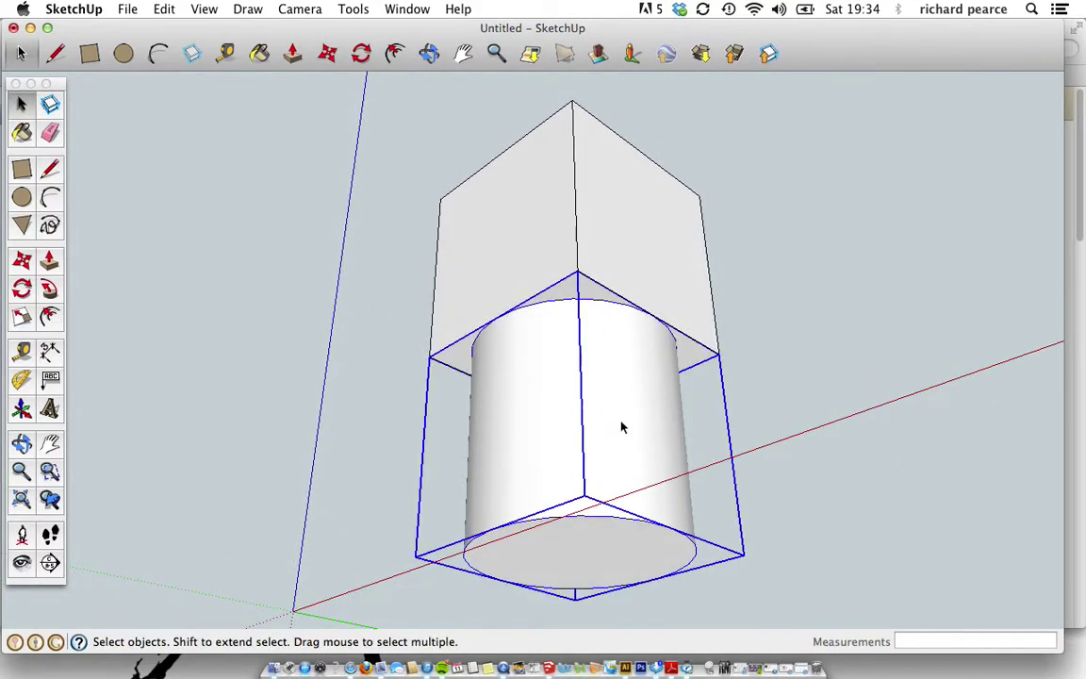
left_click(50, 262)
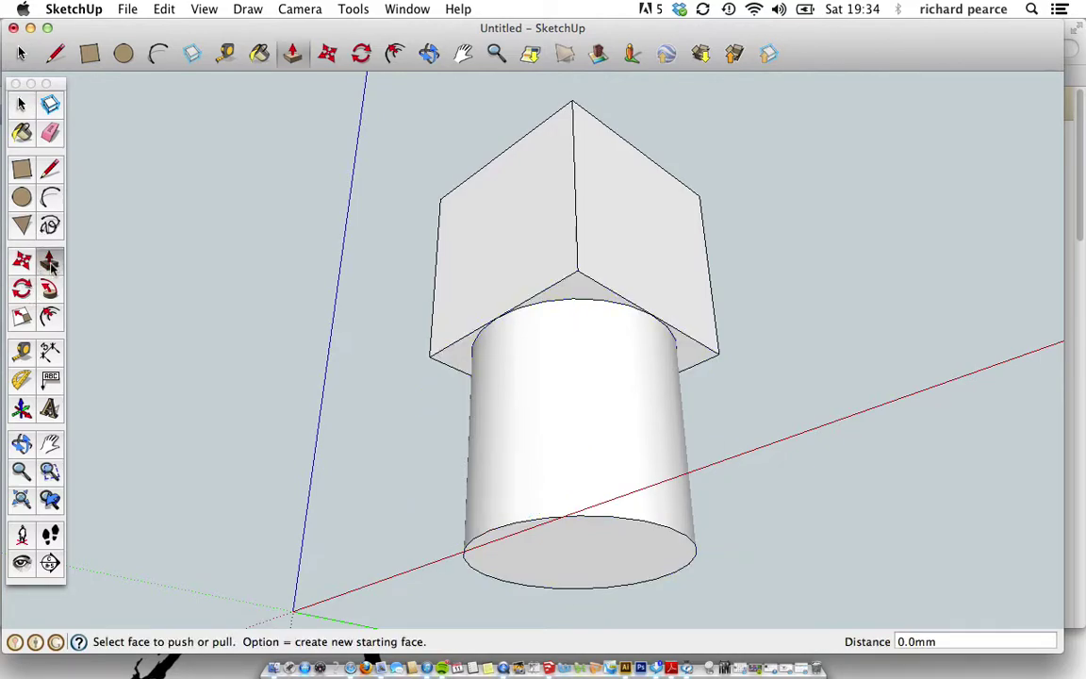
left_click(21, 103)
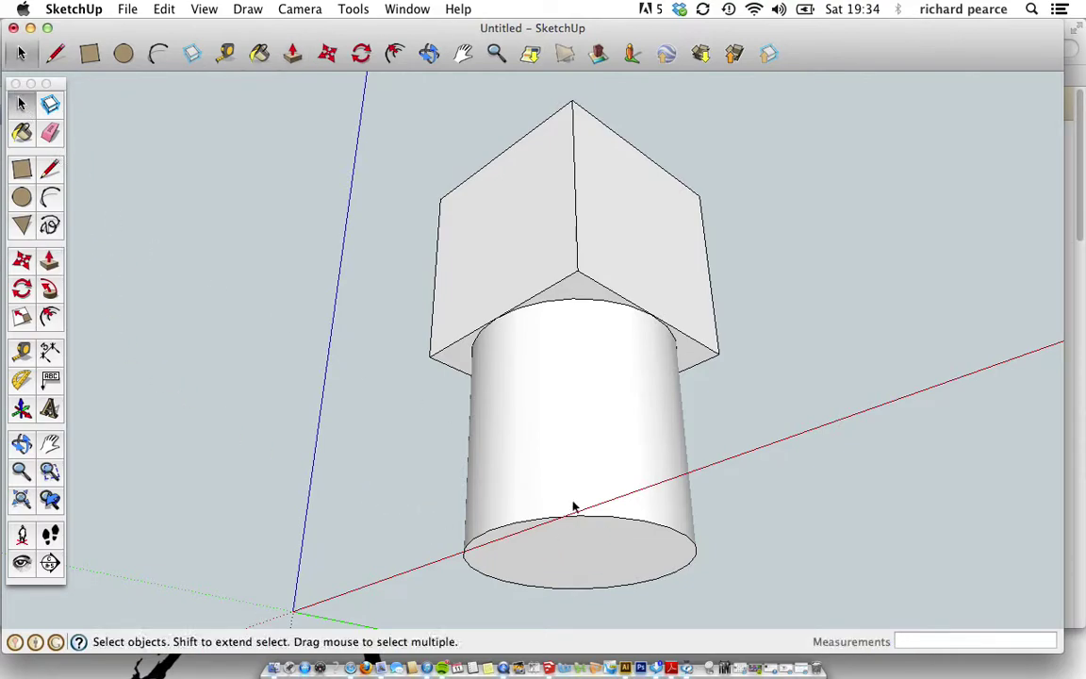
Step: Open the cylinder component for editing
left_click(566, 451)
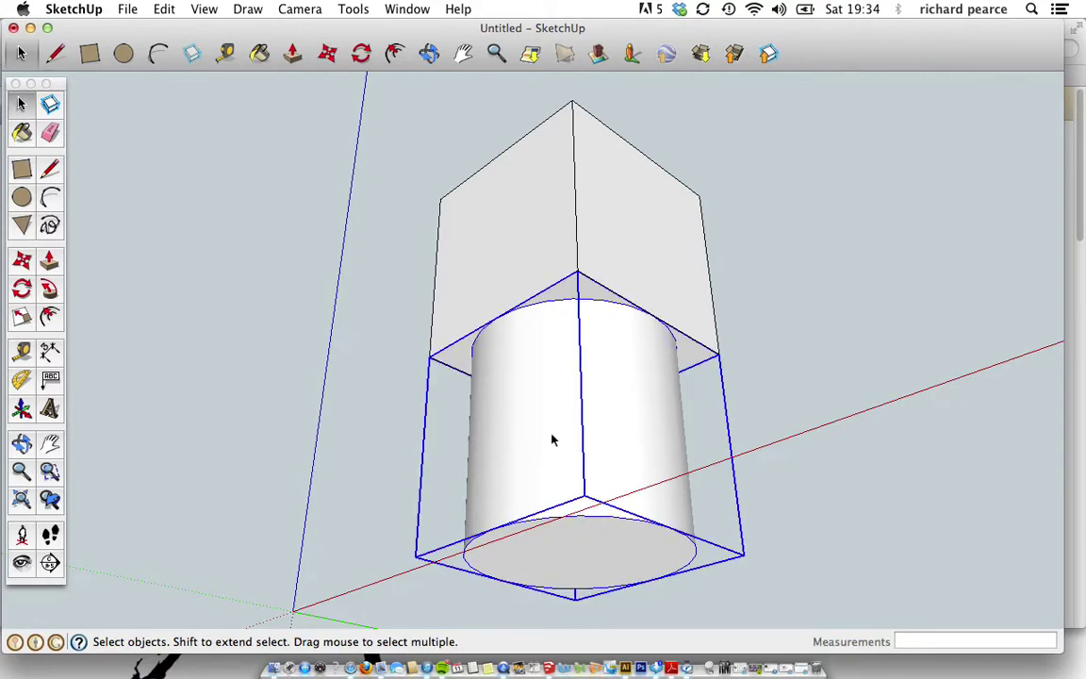
right_click(552, 440)
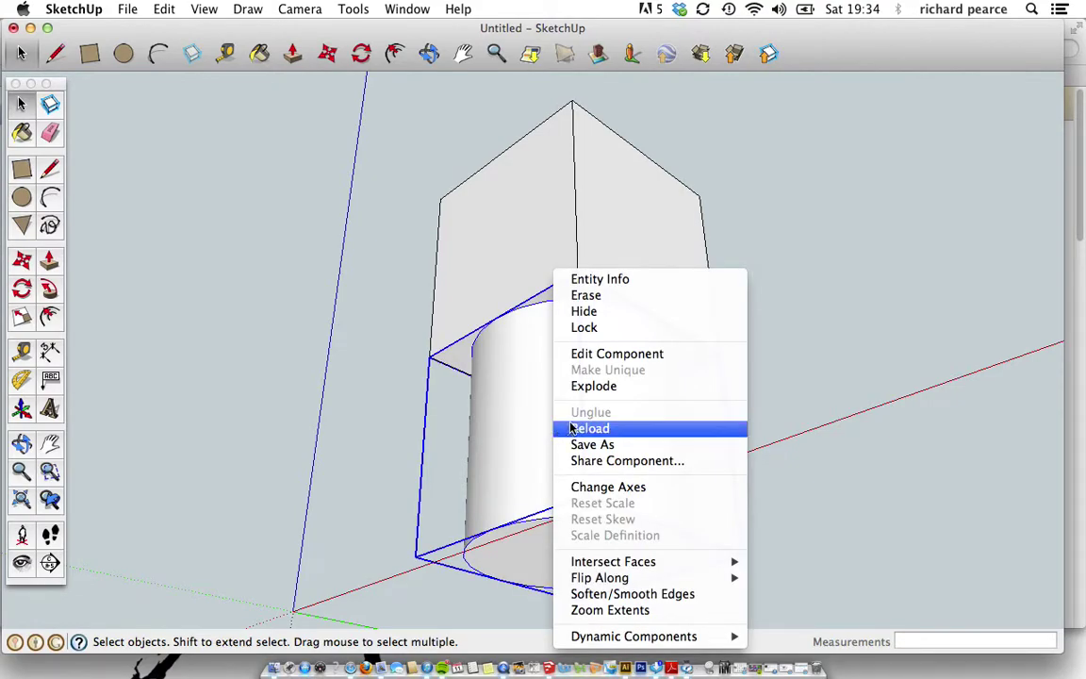
left_click(604, 356)
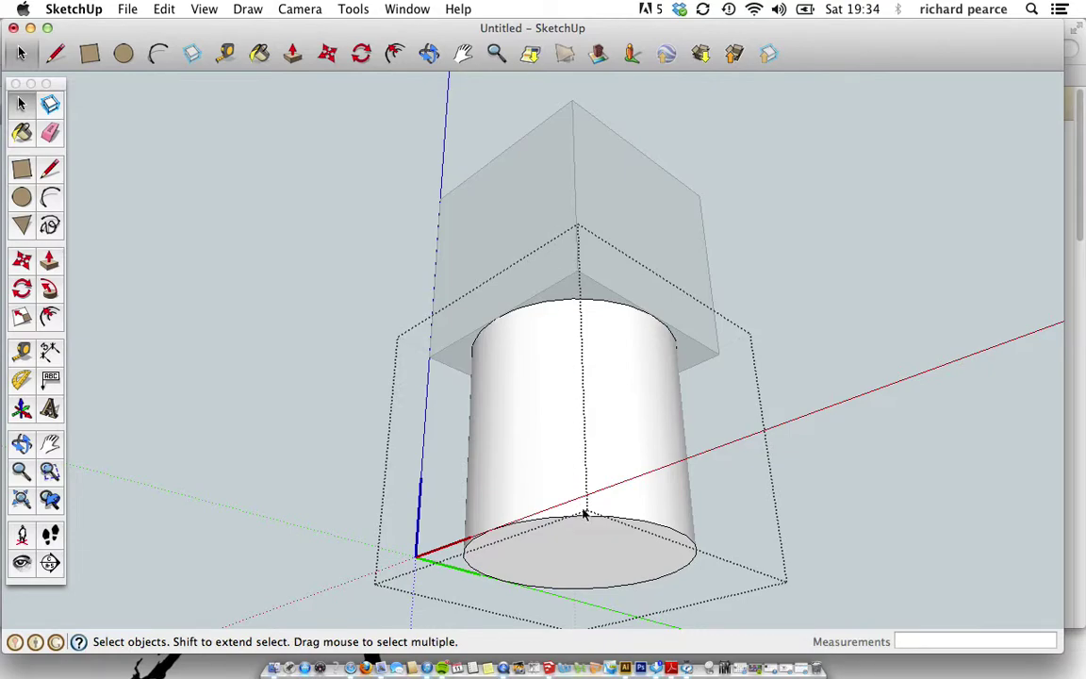
Step: Push the cylinder's bottom face inward by 100 mm inside the component
scroll(577, 472, "down", 3)
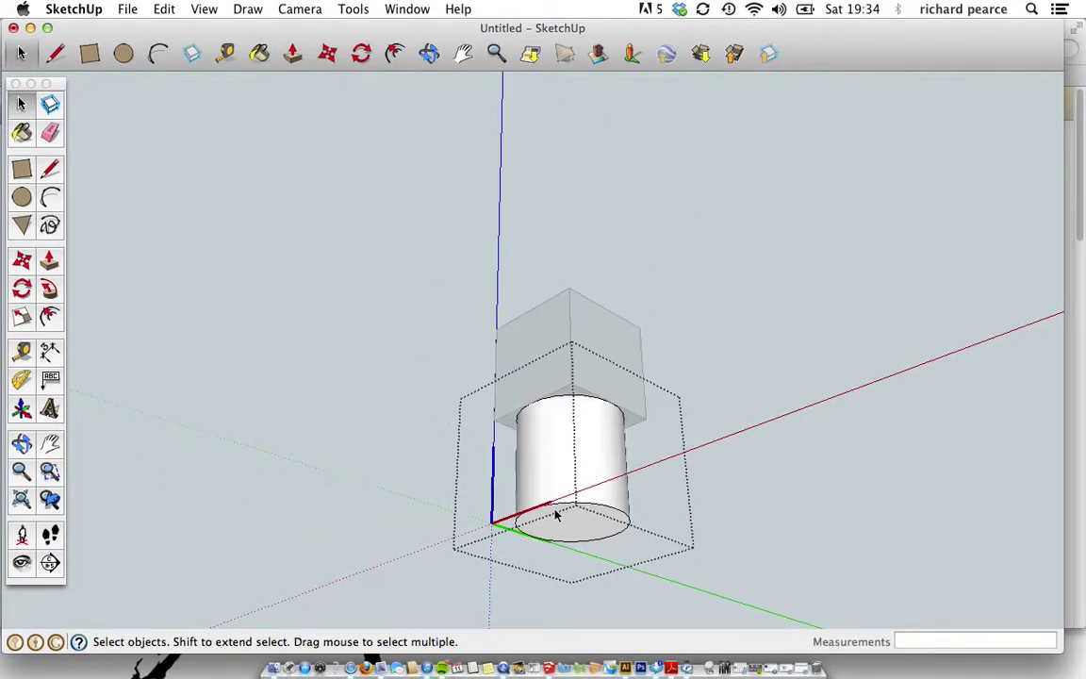
left_click(49, 265)
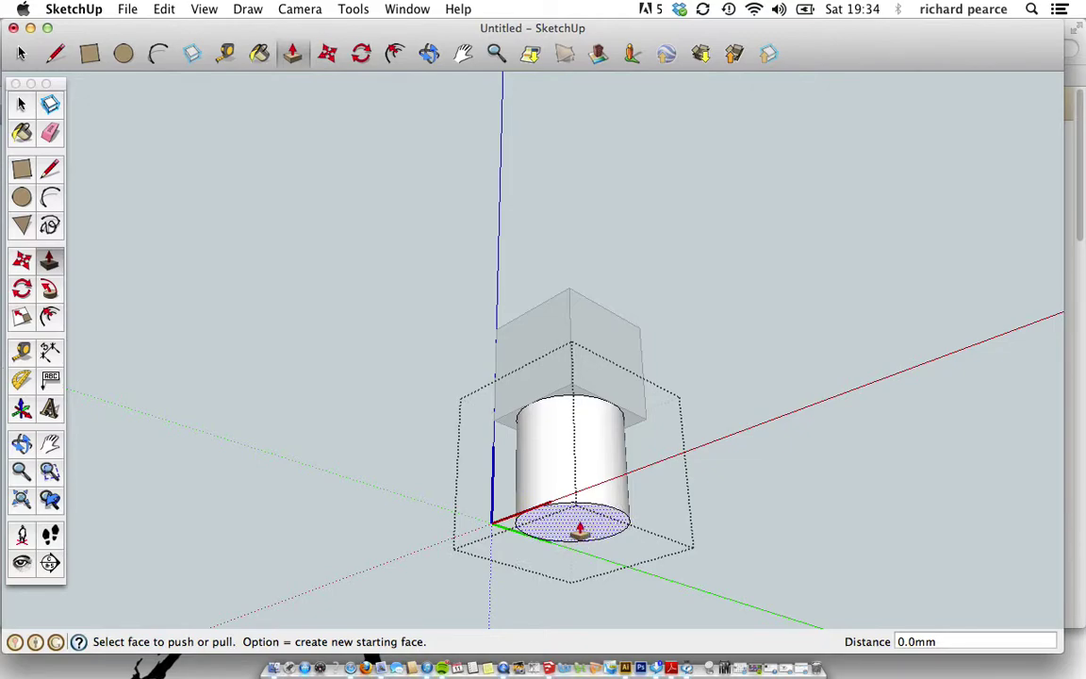
left_click_drag(569, 526, 582, 485)
type("100")
key("Return")
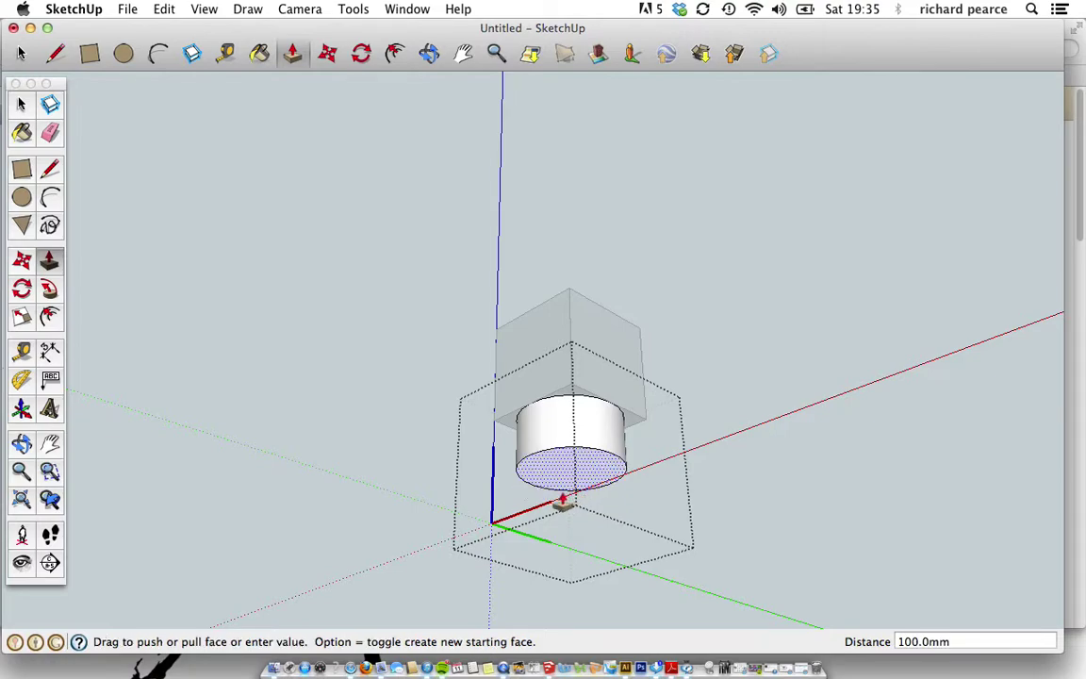
Step: Close the cylinder component to return to editing the whole model
key("o")
left_click_drag(527, 461, 434, 551)
key("p")
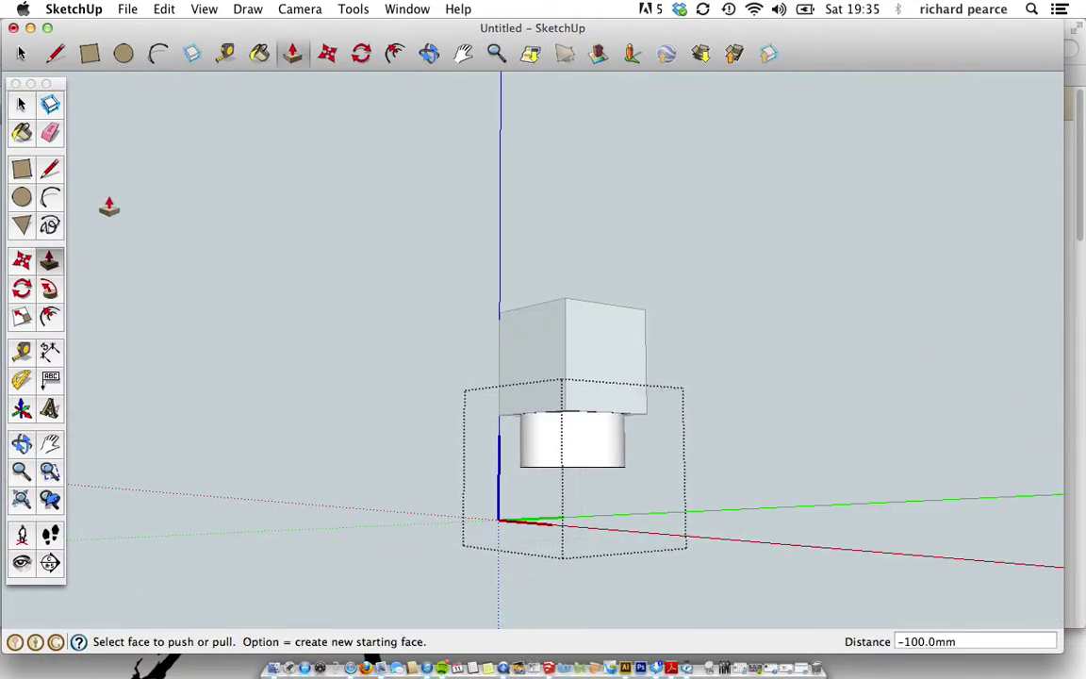
left_click(27, 109)
left_click(323, 423)
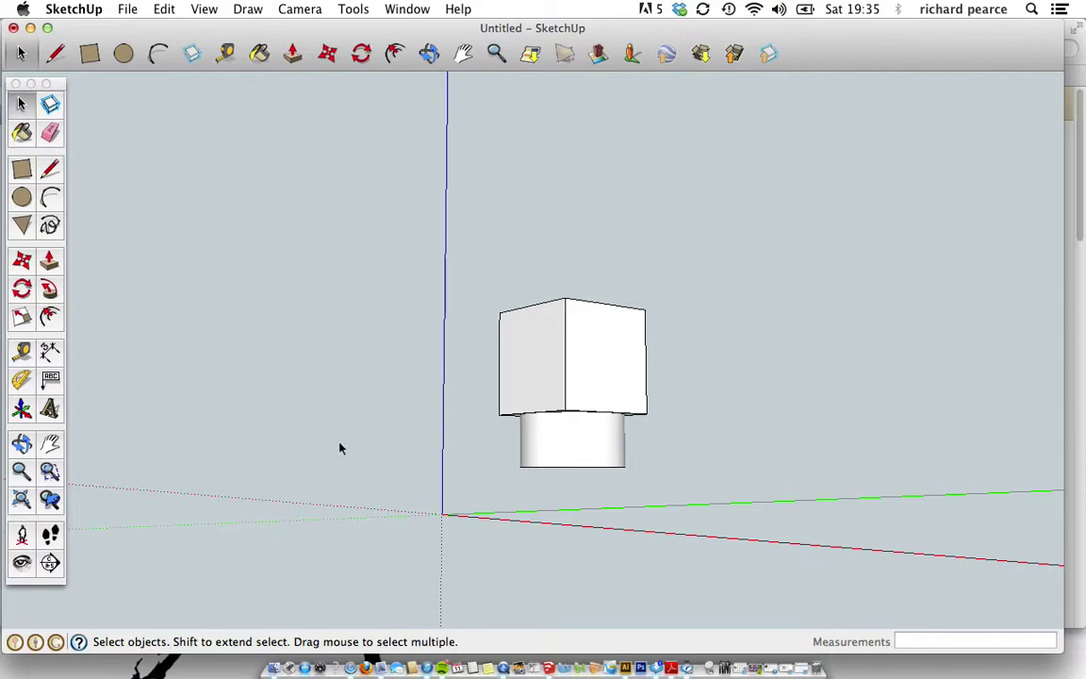
Step: Move the shortened cylinder component straight down about 116 mm, away from the box
left_click(579, 444)
middle_click_drag(582, 514, 486, 441)
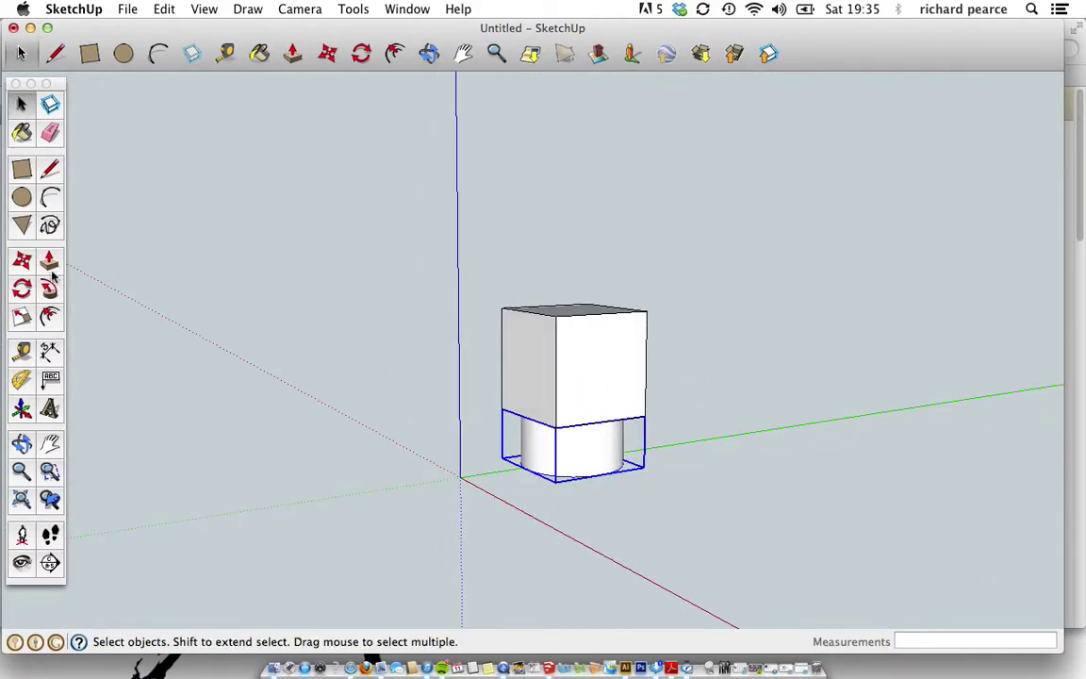
left_click(22, 261)
left_click_drag(560, 430, 492, 504)
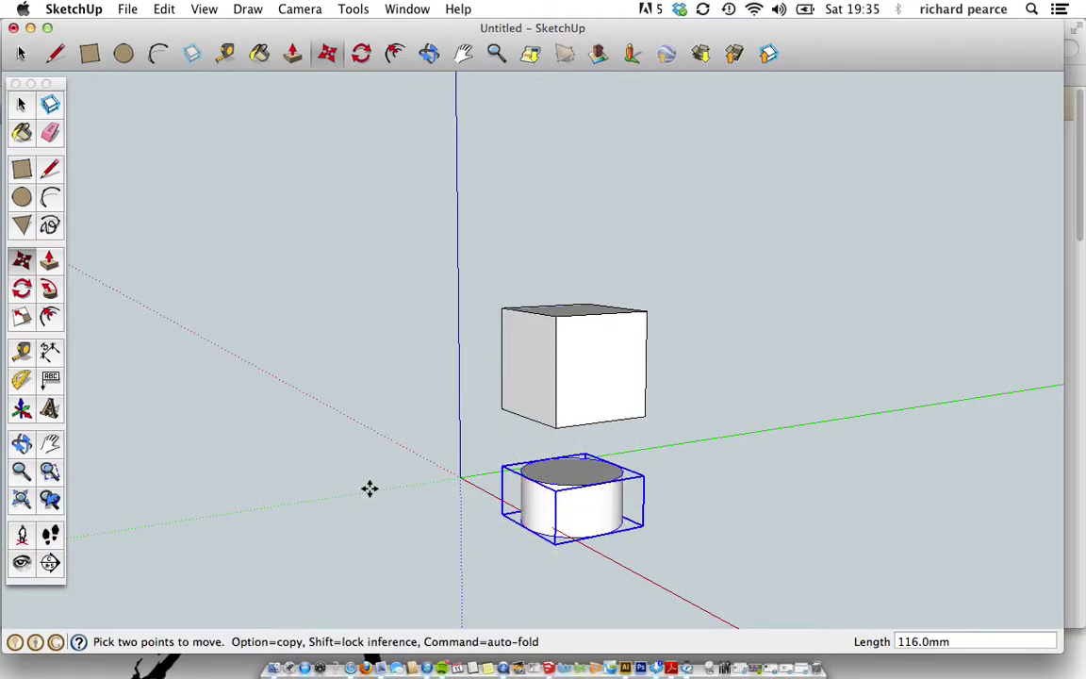
Step: Undo the last downward move of the cylinder component and clear the selection
key("super+z")
left_click(20, 105)
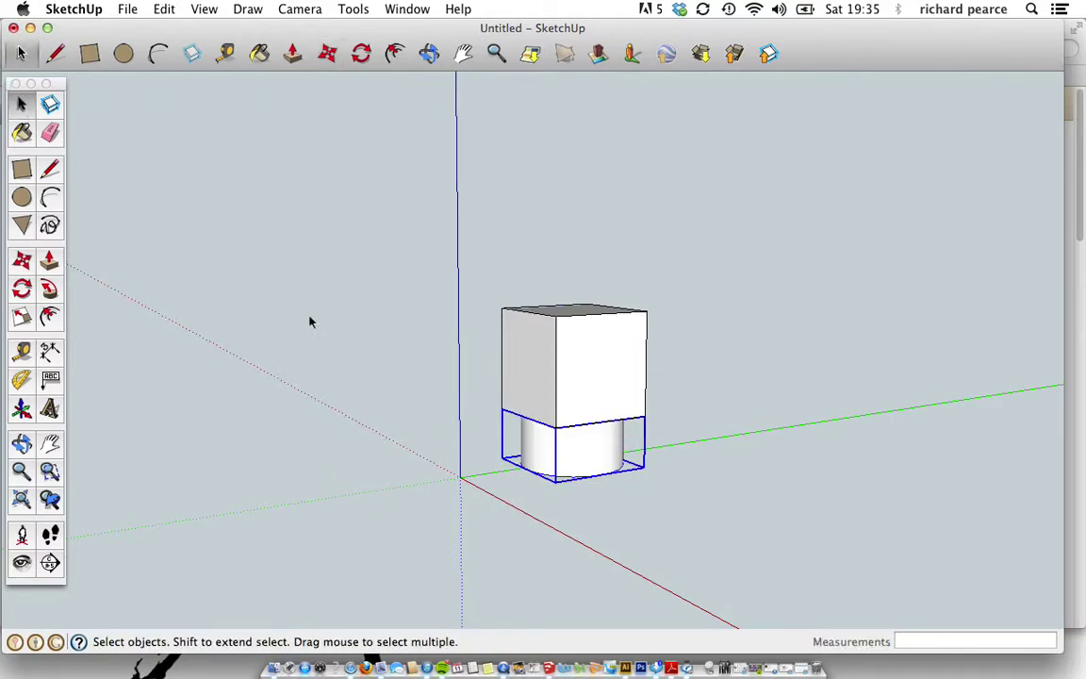
left_click(717, 522)
Step: Open the cylinder component for editing, with its bottom face accessible from below
middle_click_drag(705, 514, 733, 275)
left_click(583, 456)
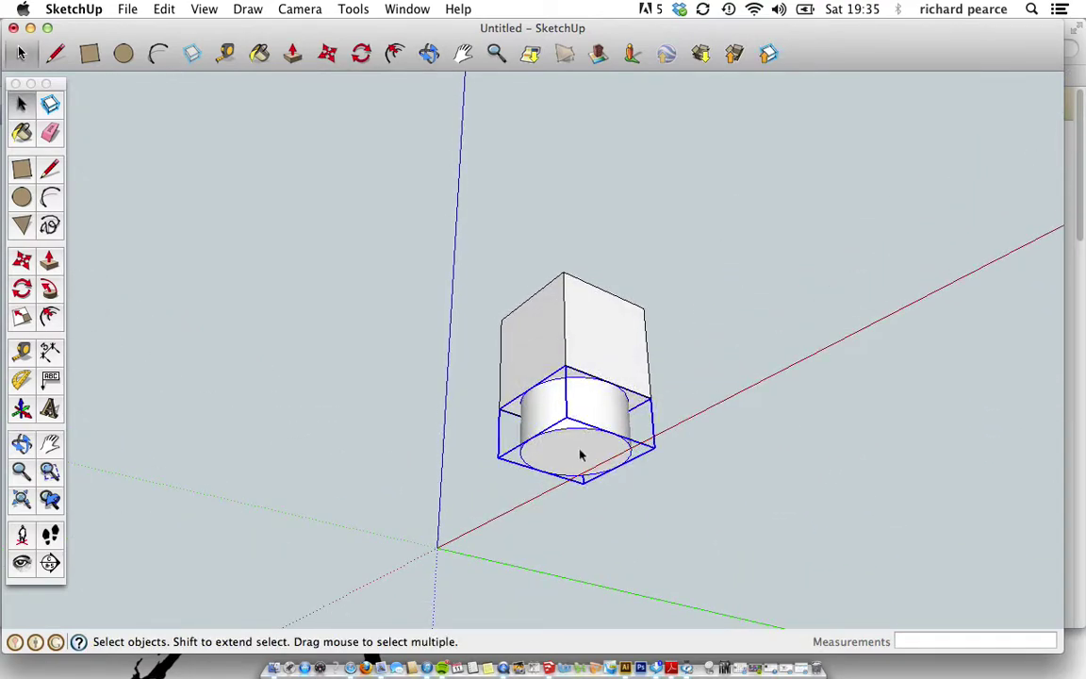
double_click(583, 450)
left_click(509, 436)
double_click(592, 446)
left_click(390, 428)
left_click(568, 447)
double_click(581, 449)
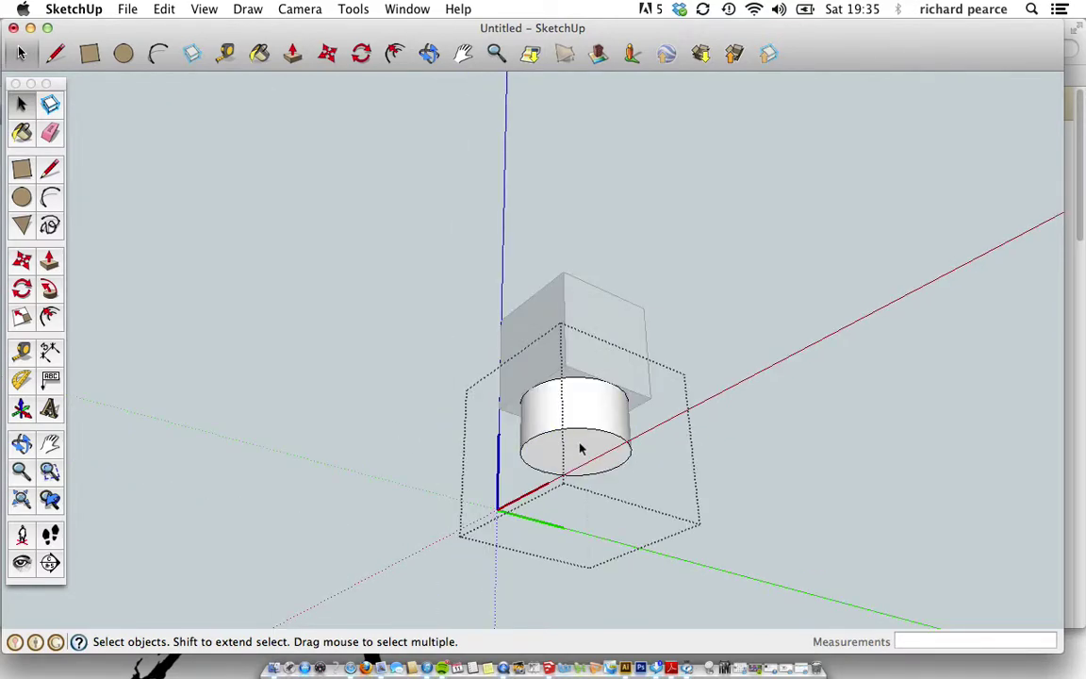
Step: Pull the cylinder's bottom face outward by 100 mm inside the component
left_click(49, 260)
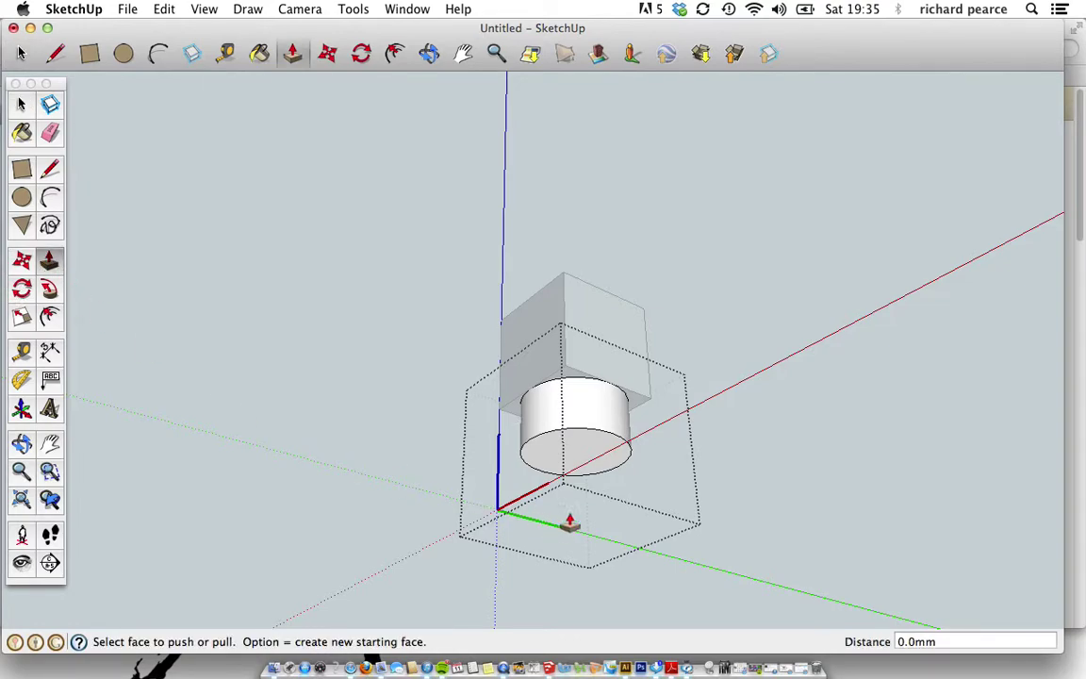
left_click(584, 457)
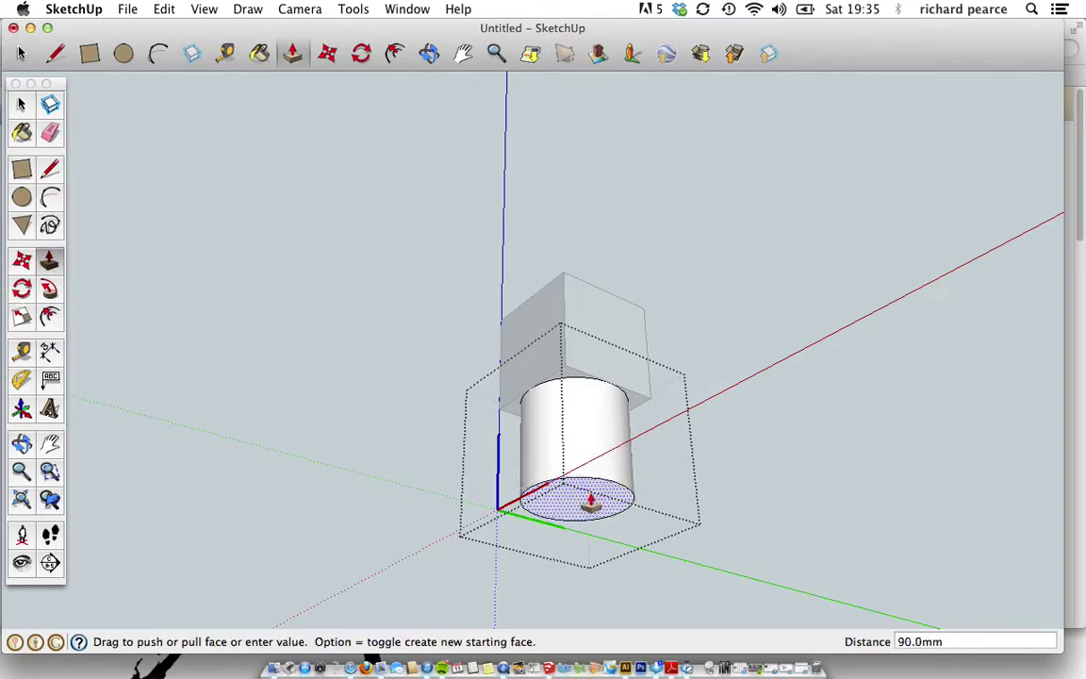
left_click(593, 505)
type("100")
key("Return")
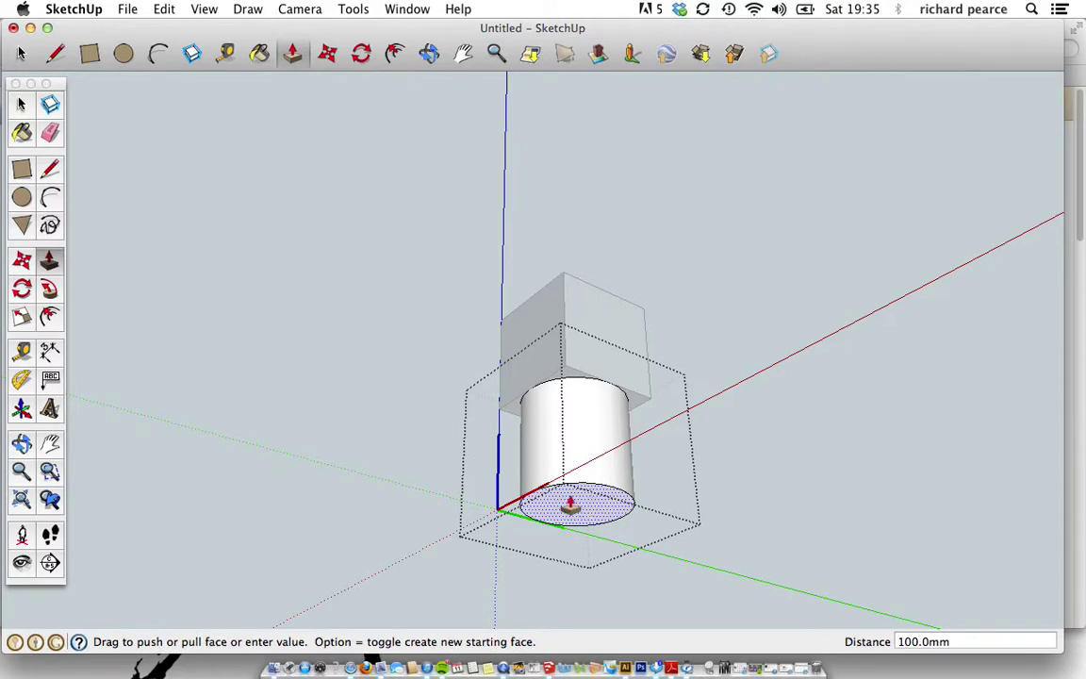
Step: Close the lengthened cylinder component to return to editing the whole model
left_click(20, 102)
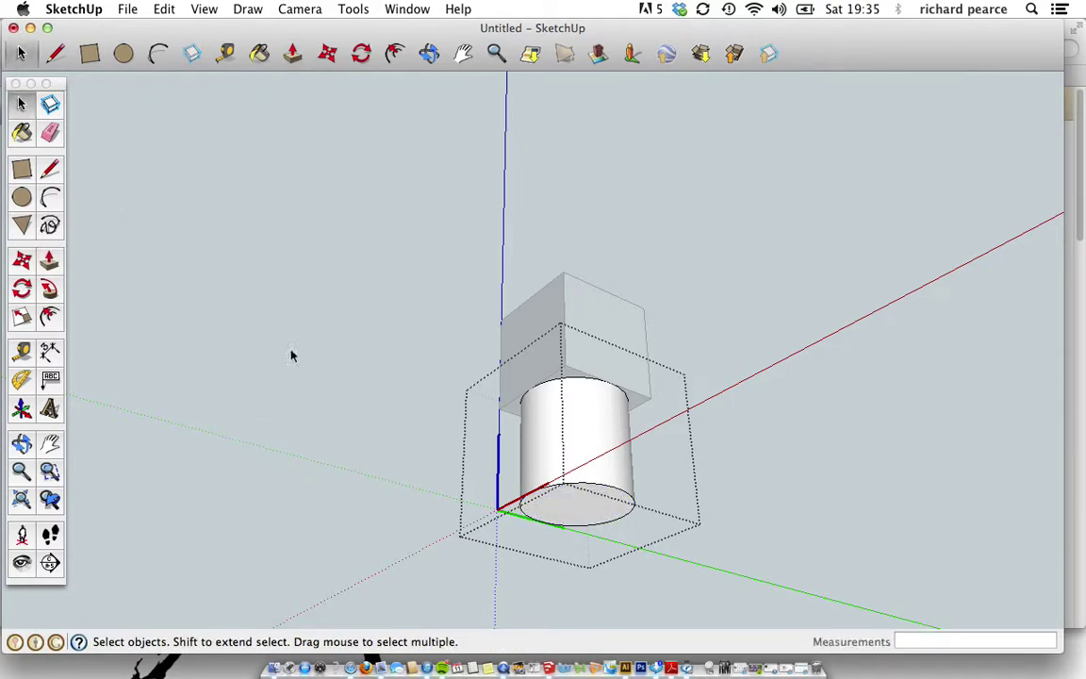
left_click(321, 365)
left_click(22, 444)
left_click_drag(374, 349, 528, 556)
left_click_drag(622, 665, 476, 421)
key("space")
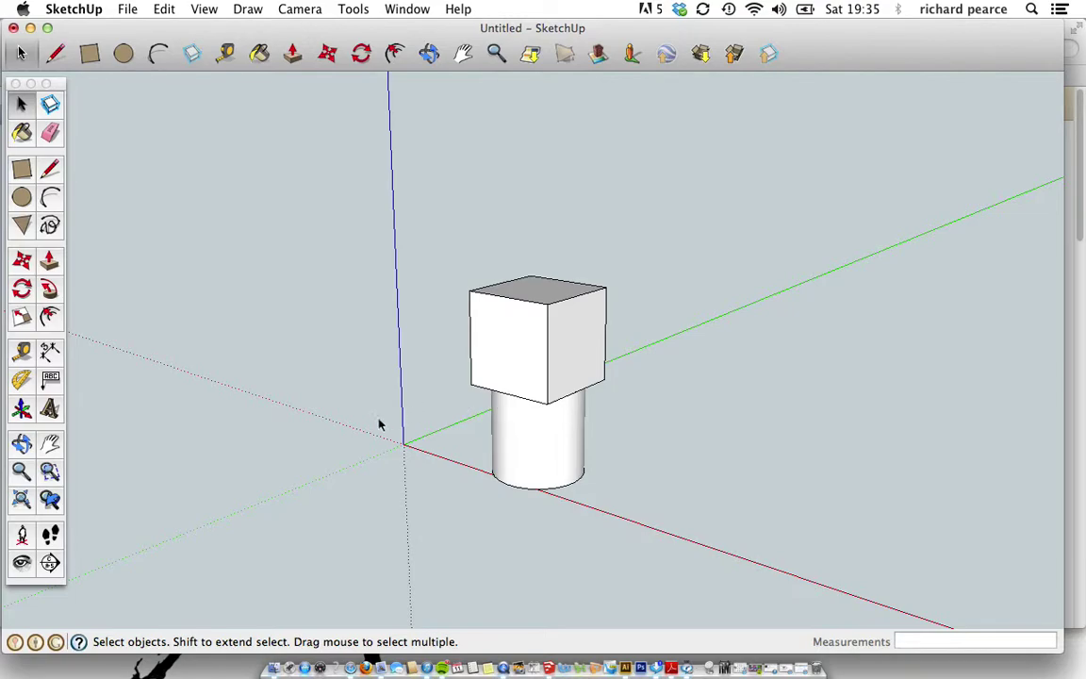
scroll(456, 438, "up", 3)
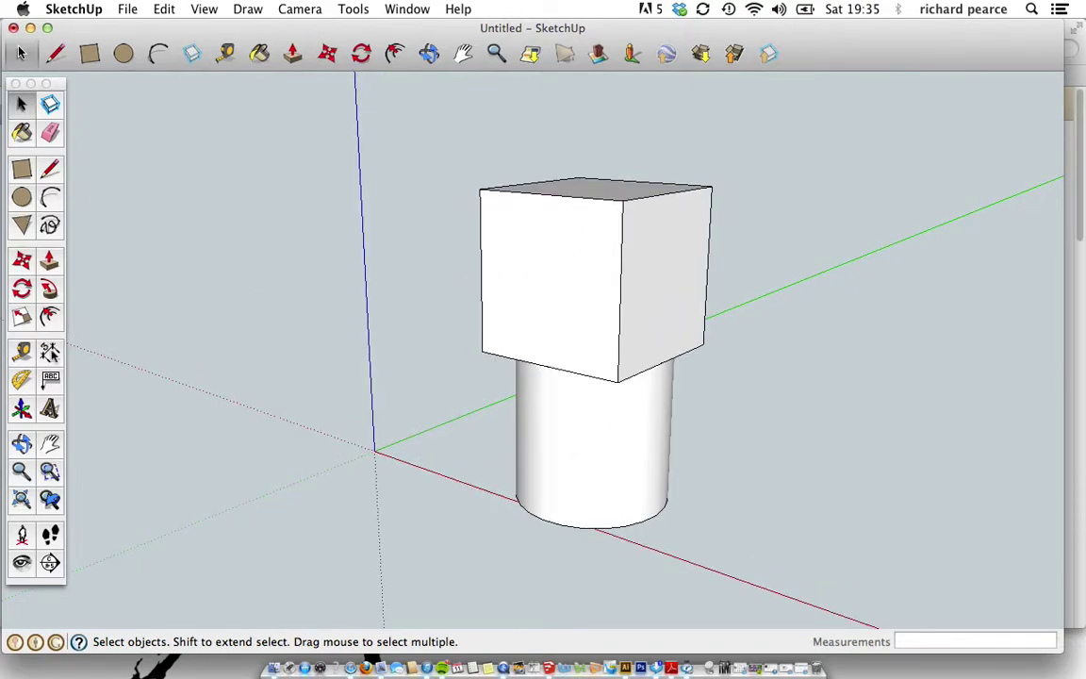